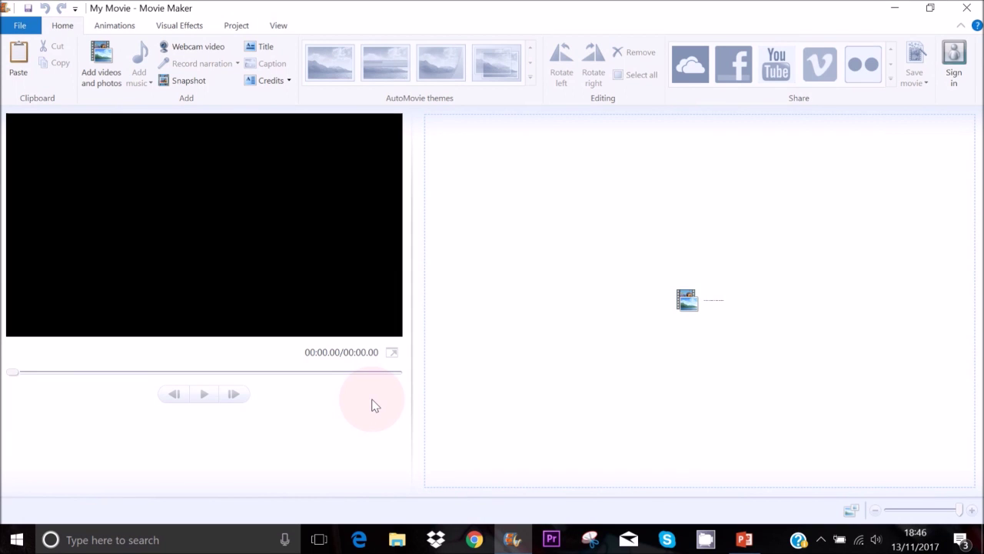
Step: Open Movie Maker and import all videos and photos from the "movie maker tutorial" folder into the project
left_click(511, 540)
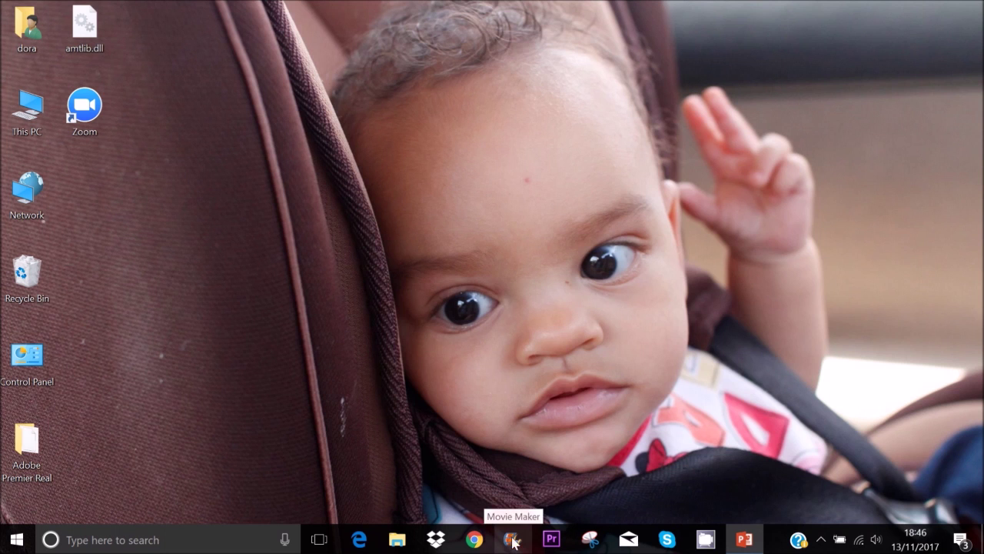
left_click(514, 543)
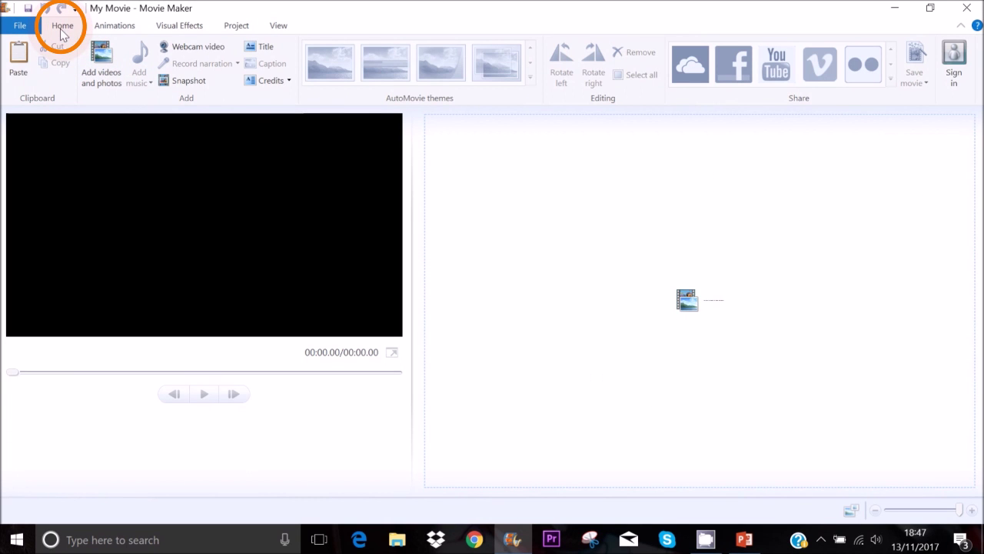
left_click(103, 79)
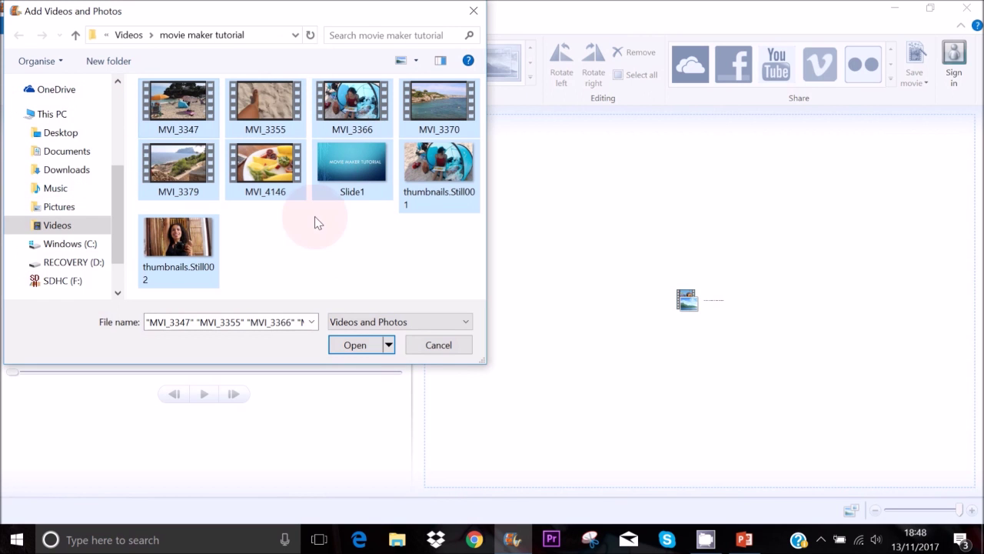
left_click(371, 351)
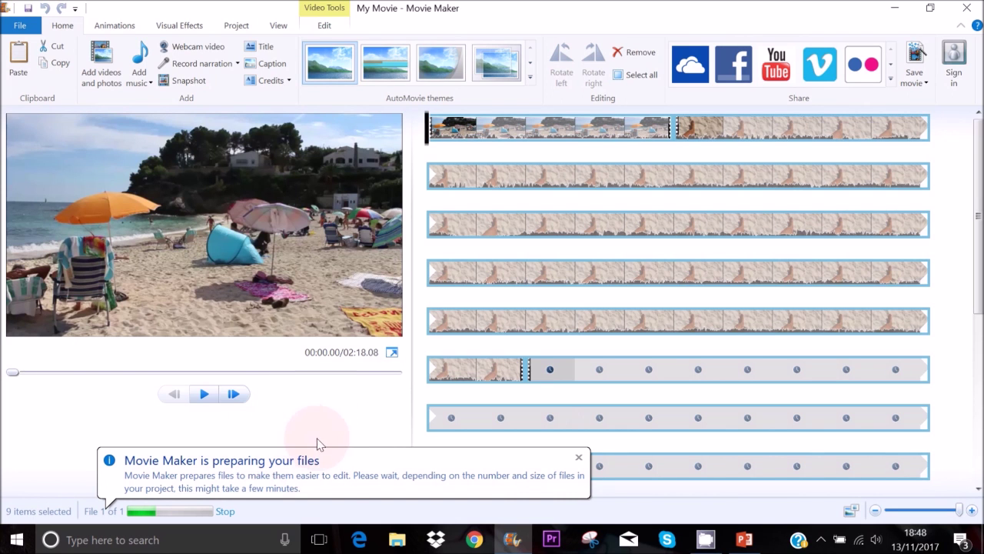
Step: Play the start of the movie in the preview and pause it within the first clip
left_click(205, 395)
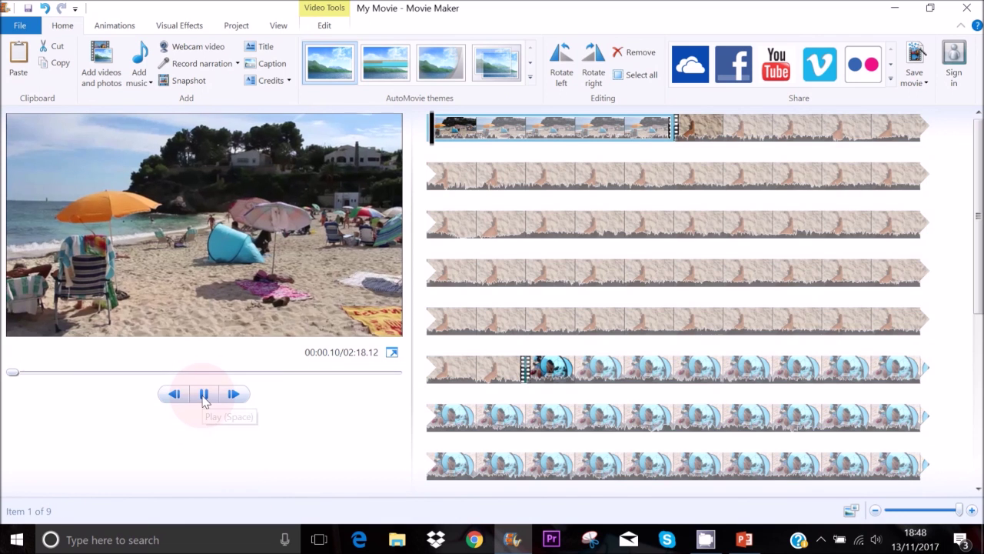
key("space")
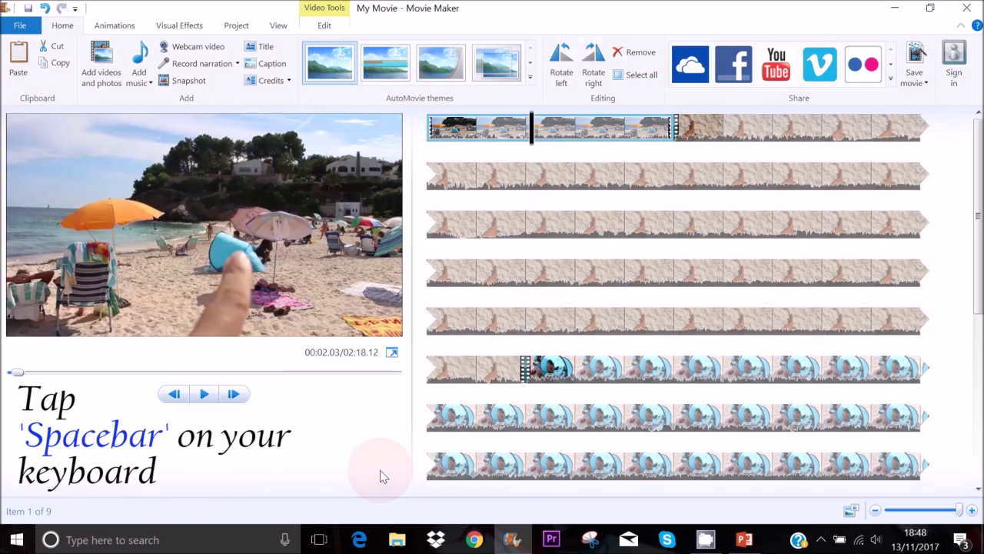
key("space")
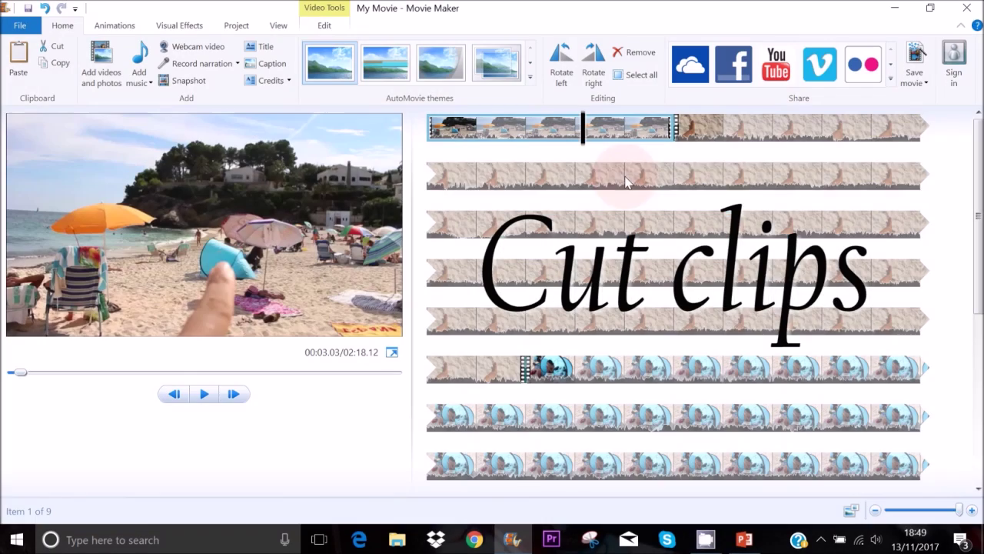
Step: Split the MVI_3355 clip at about 7.87 s and again at about 12.70 s on the movie timeline
left_click_drag(585, 148, 827, 141)
left_click(327, 26)
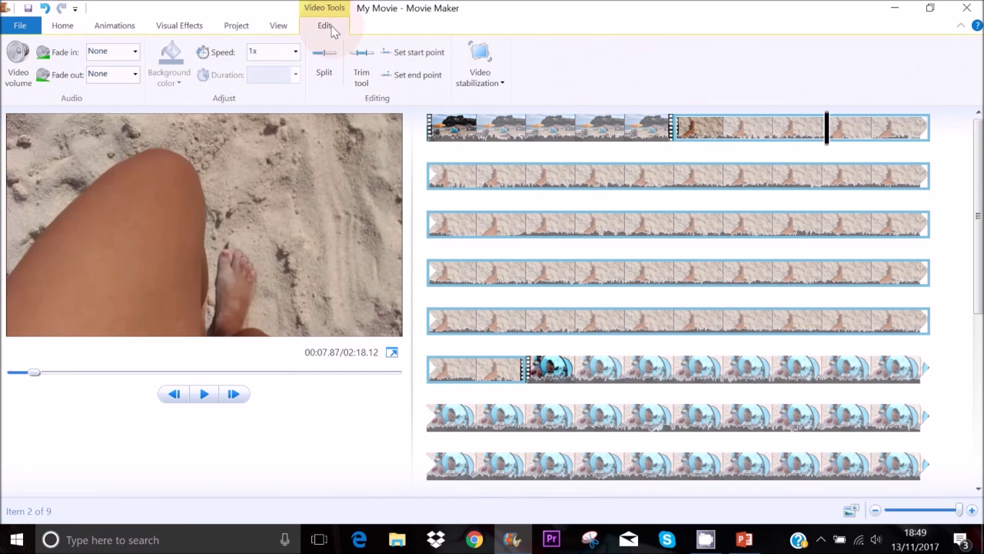
left_click(323, 77)
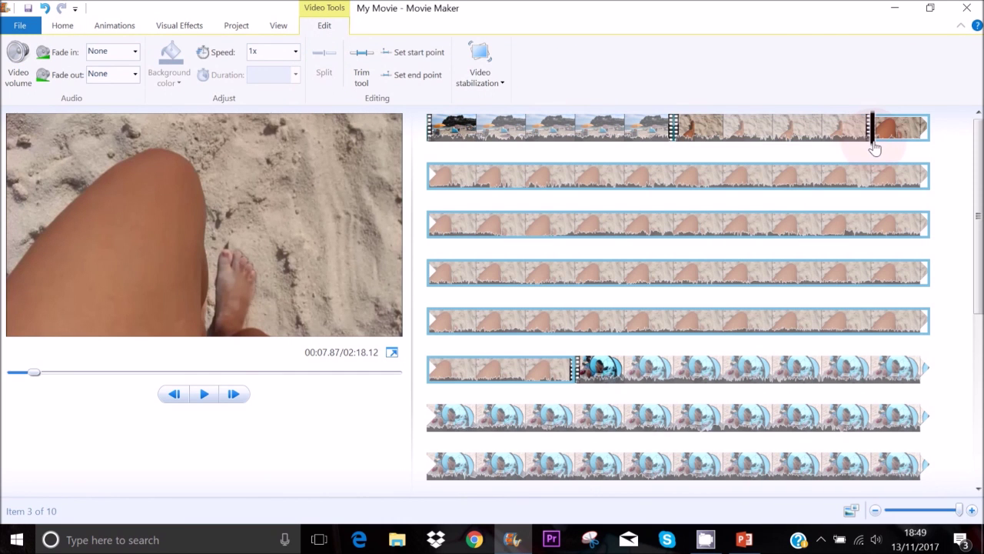
left_click(621, 197)
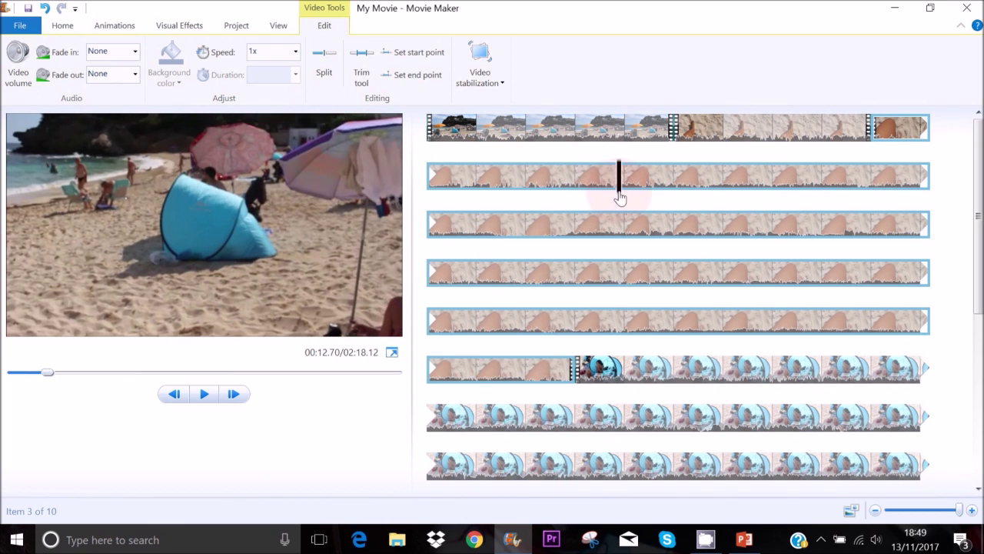
left_click(321, 81)
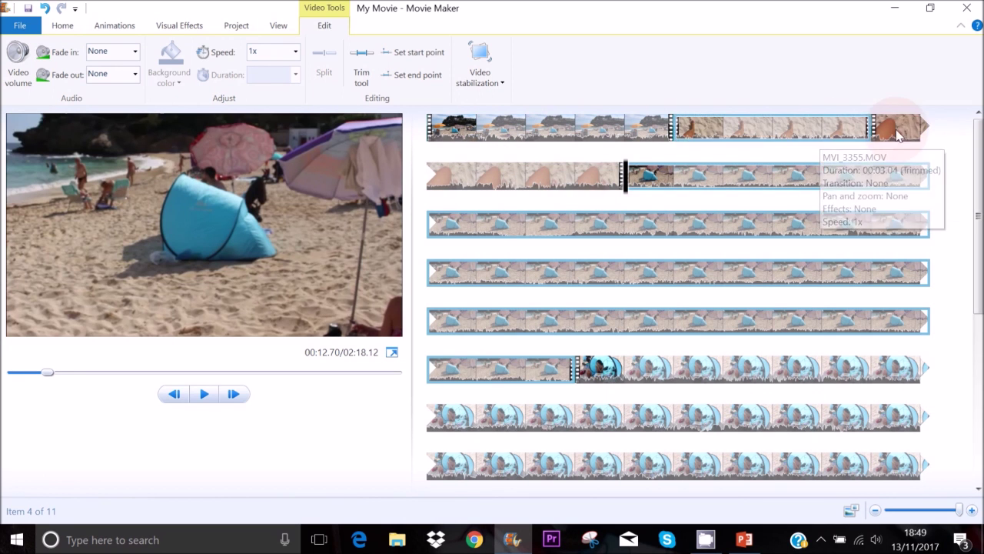
Step: Remove the middle segment of the split MVI_3355 clip and undo that removal
left_click(527, 175)
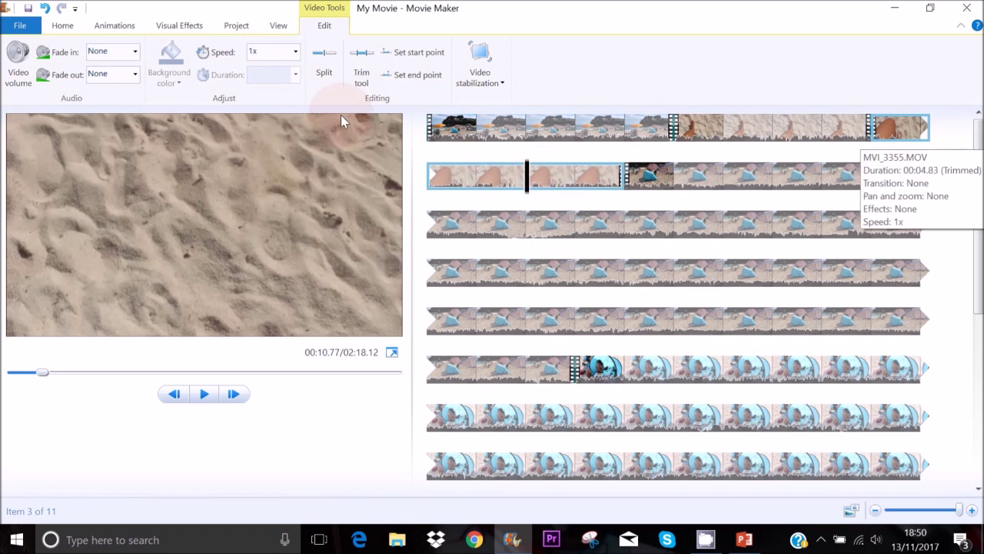
right_click(549, 183)
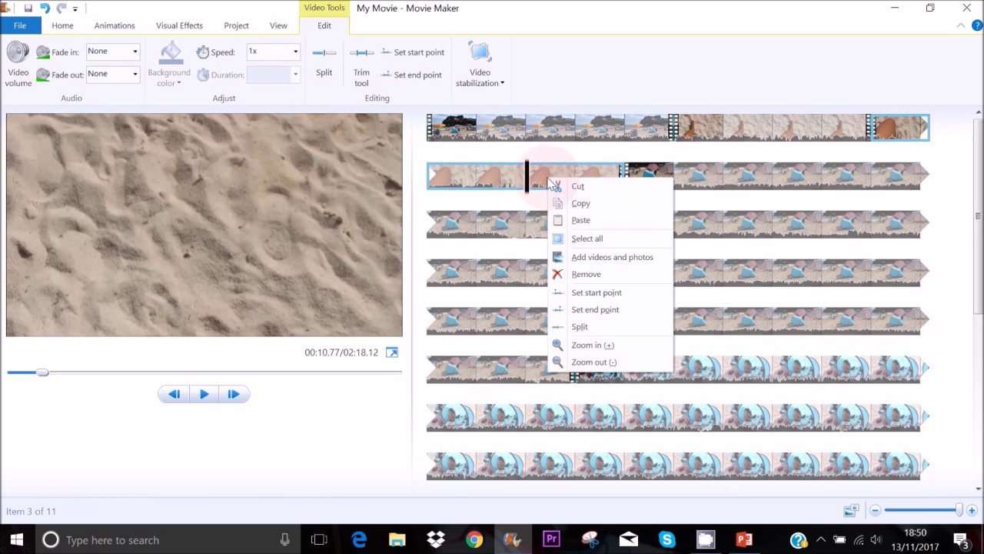
left_click(585, 273)
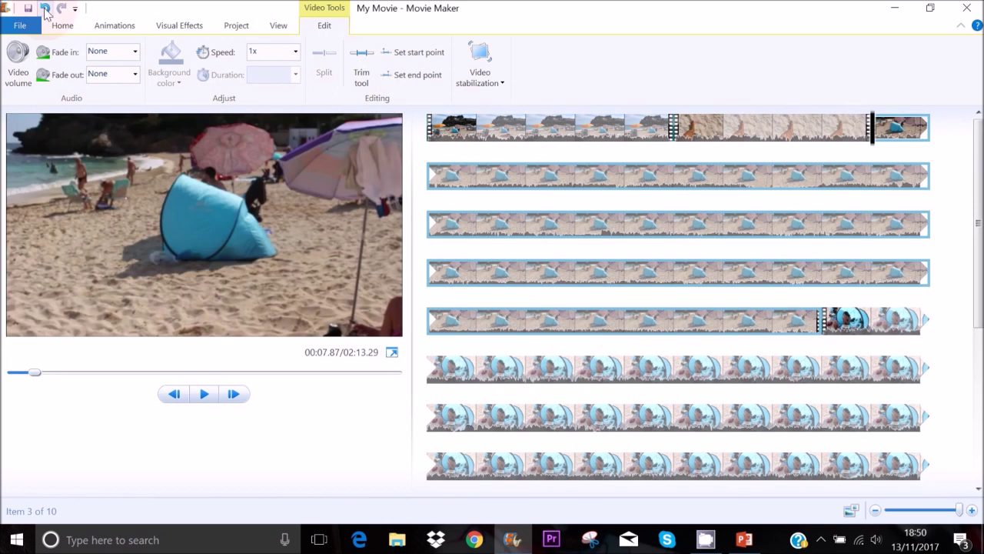
left_click(44, 9)
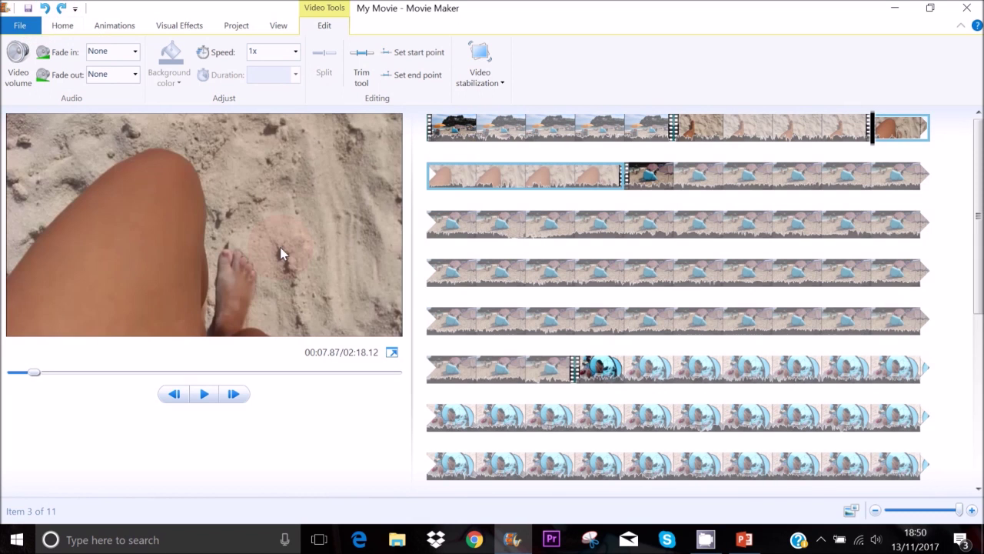
Step: Remove the selected middle segment of MVI_3355 from the movie
left_click(65, 27)
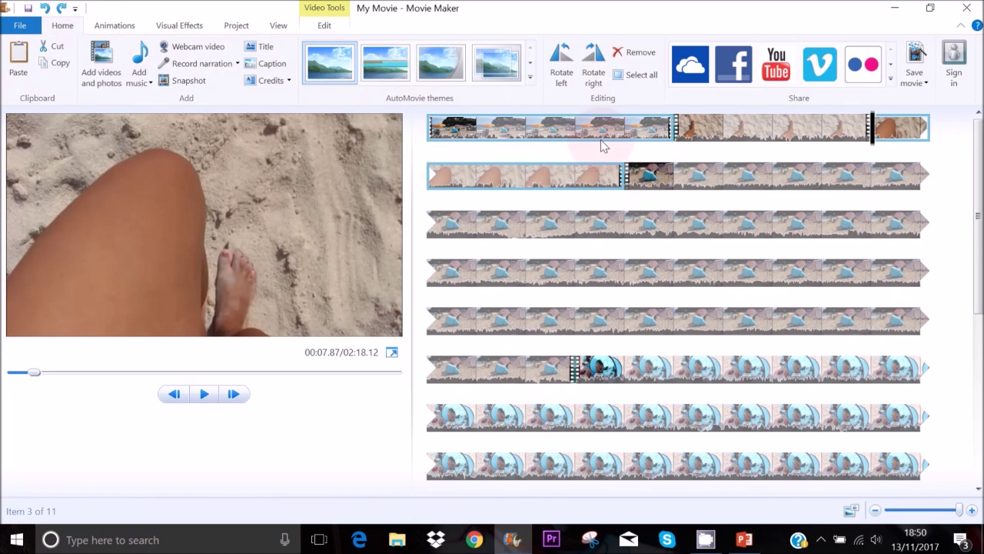
left_click(636, 54)
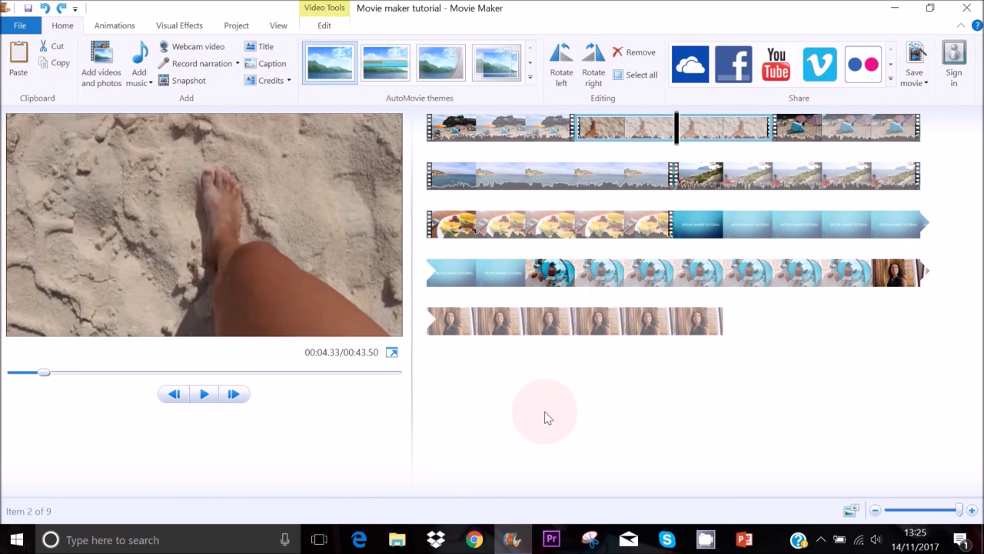
Step: Examine the video stabilization options for the MVI_3355 clip without choosing one
left_click(633, 140)
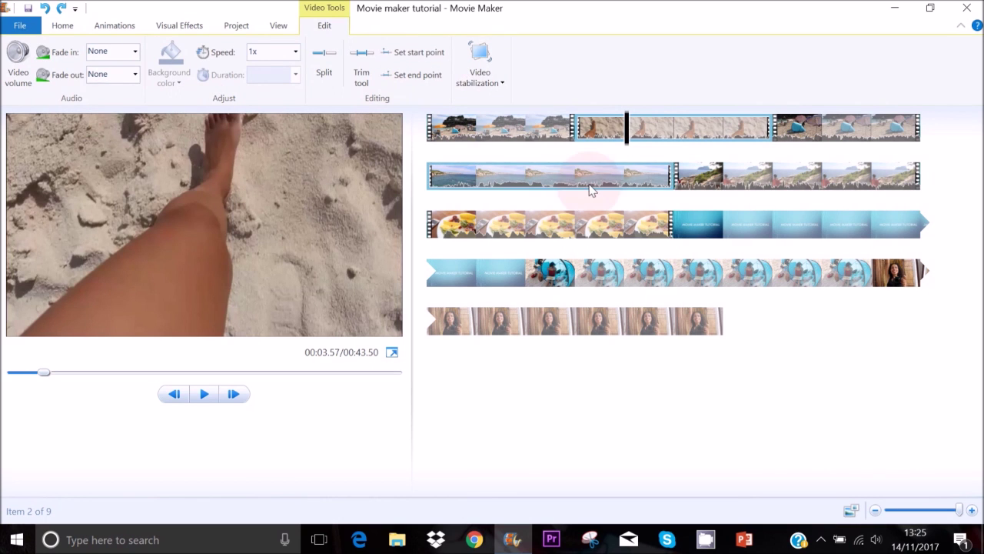
left_click(503, 84)
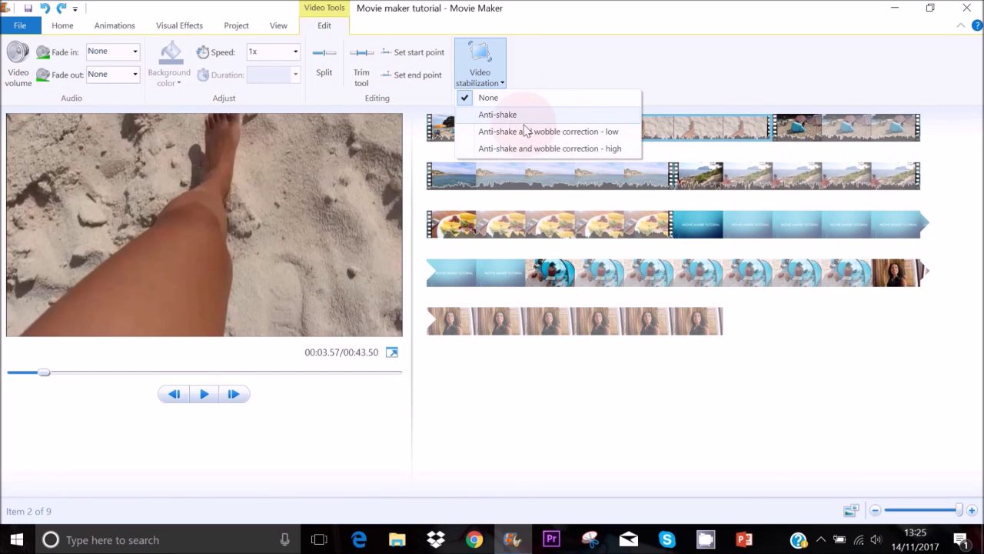
left_click(612, 66)
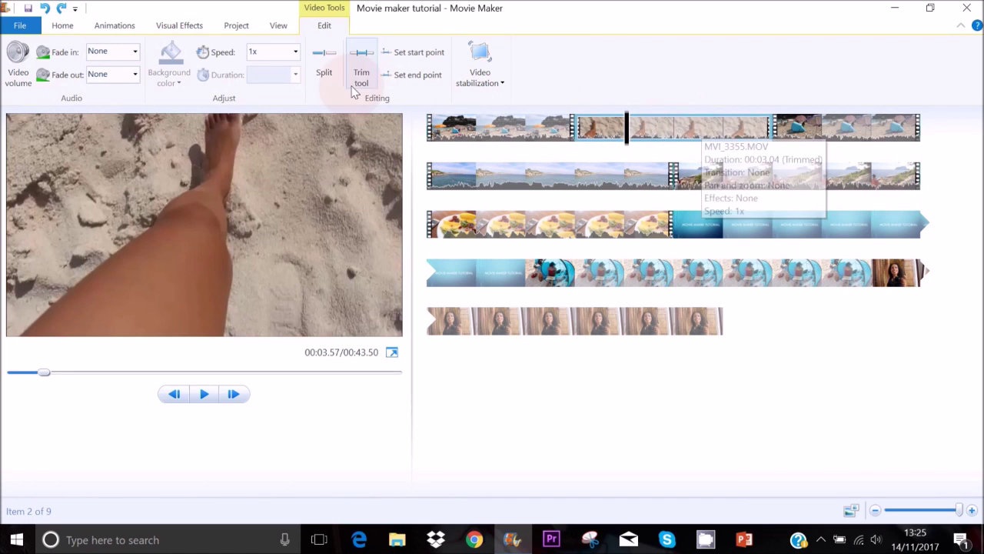
Step: Set the MVI_3355 clip's speed to 2x and play the movie from just before that clip
left_click(296, 53)
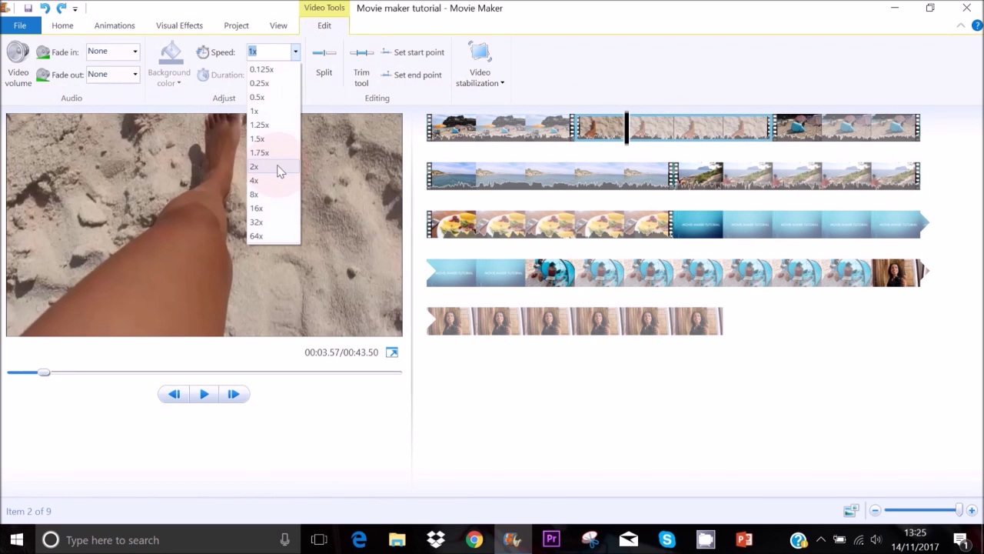
left_click(278, 168)
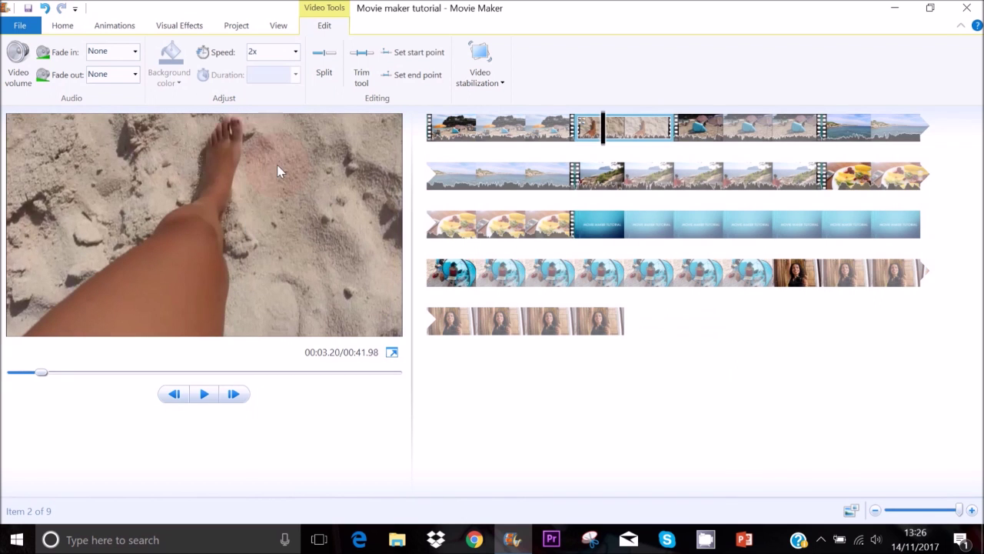
left_click(565, 140)
left_click(204, 396)
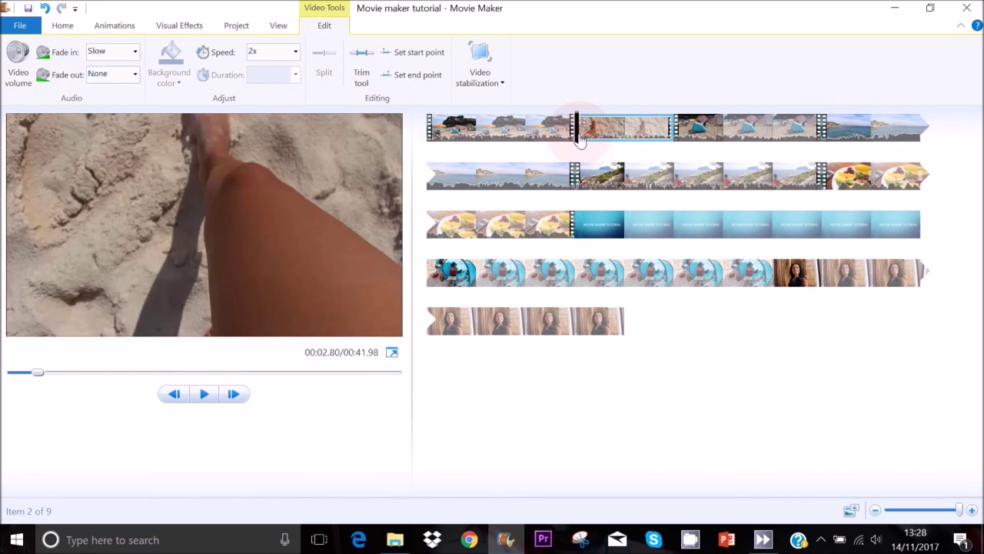
Step: Open the MVI_3355 clip's volume control, and select all clips with their shared video editing settings shown
left_click(18, 65)
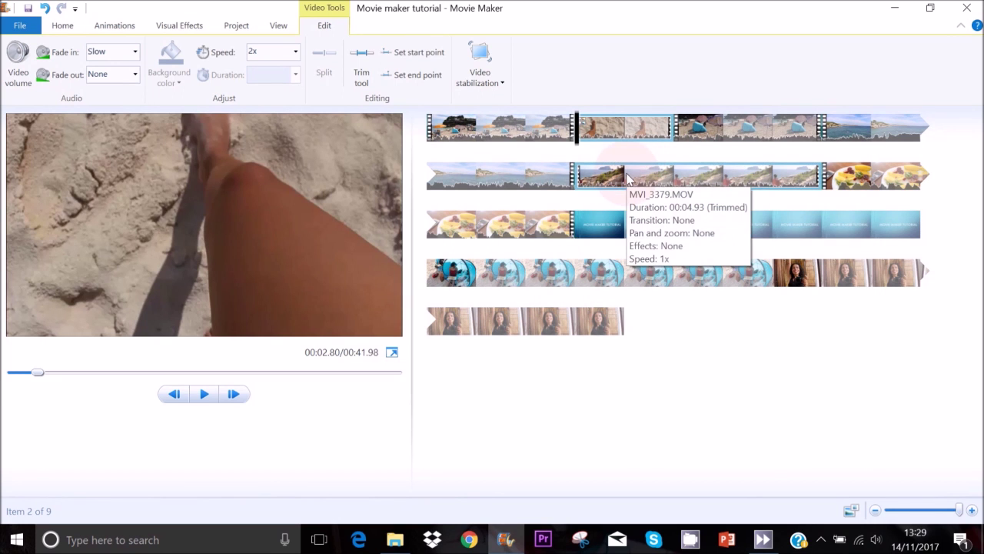
left_click(62, 26)
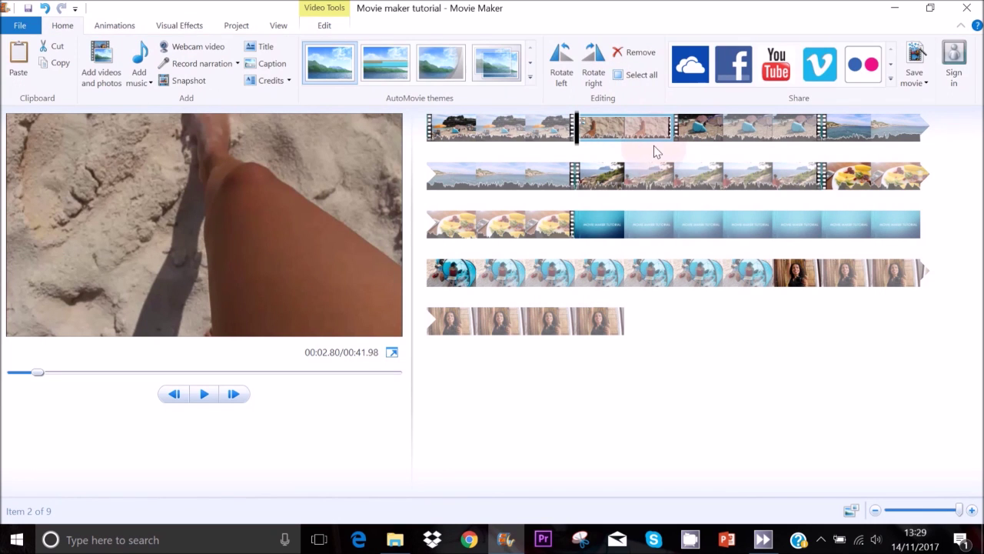
left_click(635, 77)
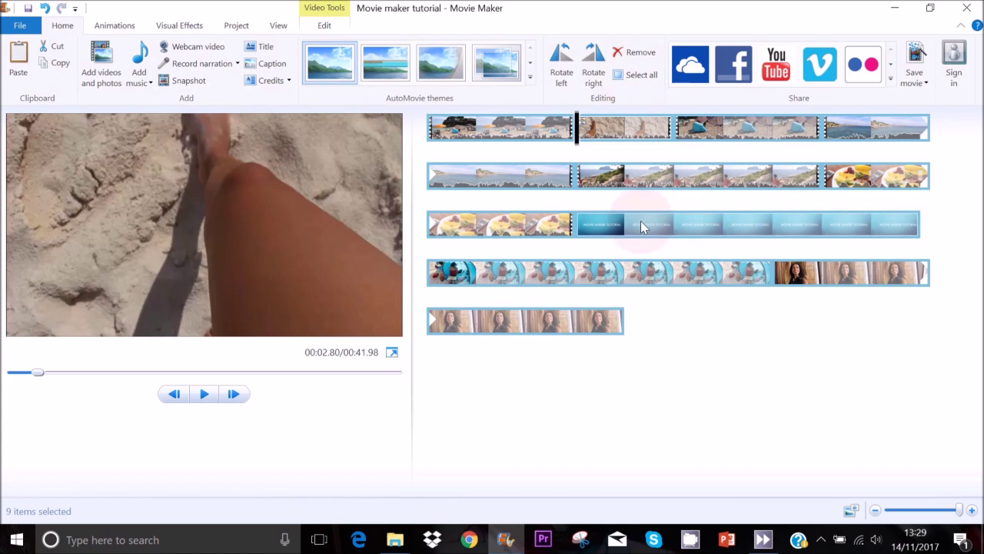
left_click(326, 26)
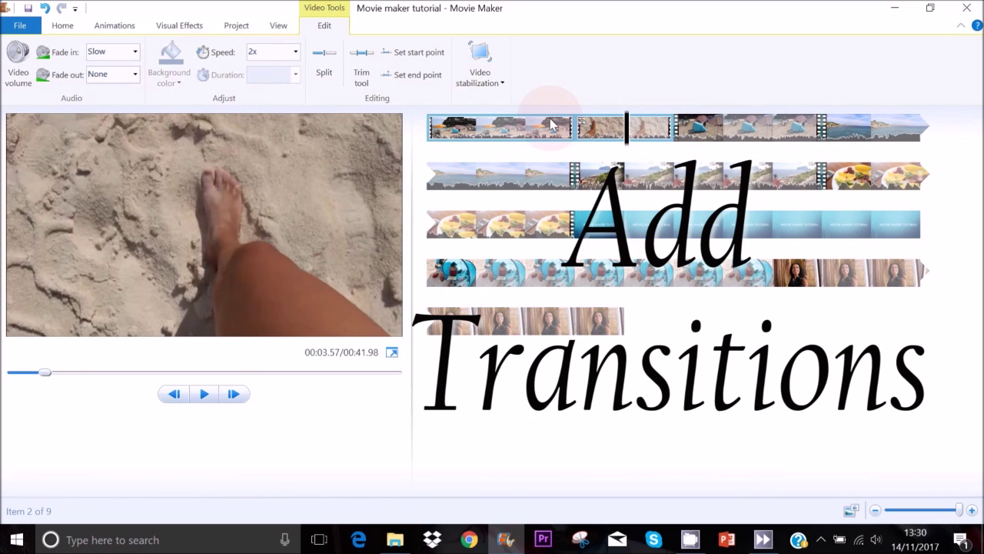
Step: Apply the nested-frames transition from the Dissolves group to the MVI_3355 clip and preview it
left_click(112, 27)
left_click(455, 78)
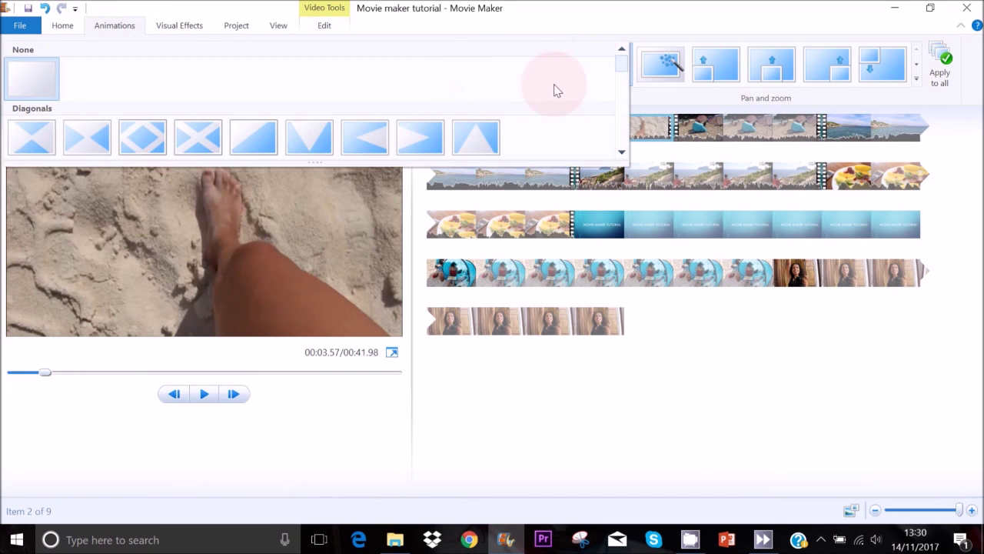
scroll(627, 70, "down", 3)
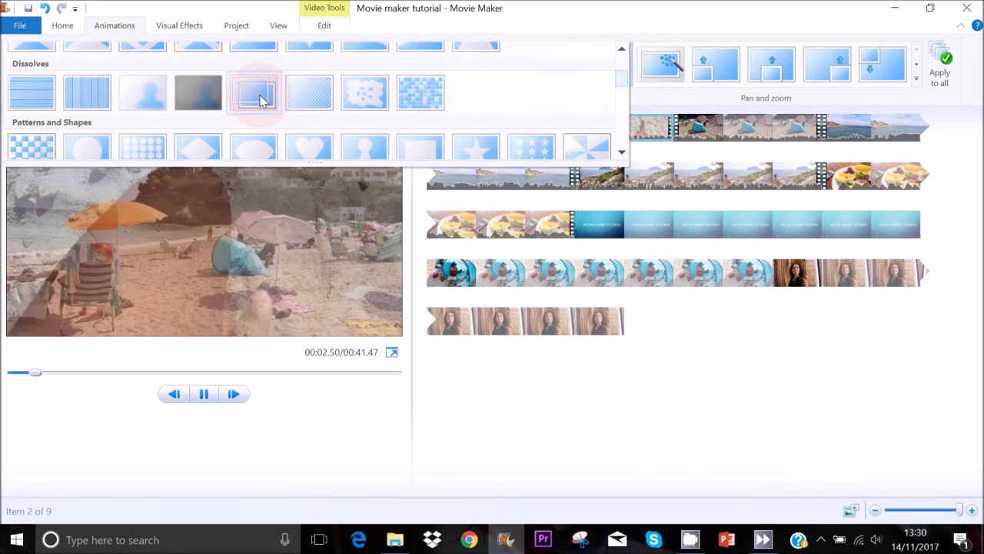
left_click(260, 98)
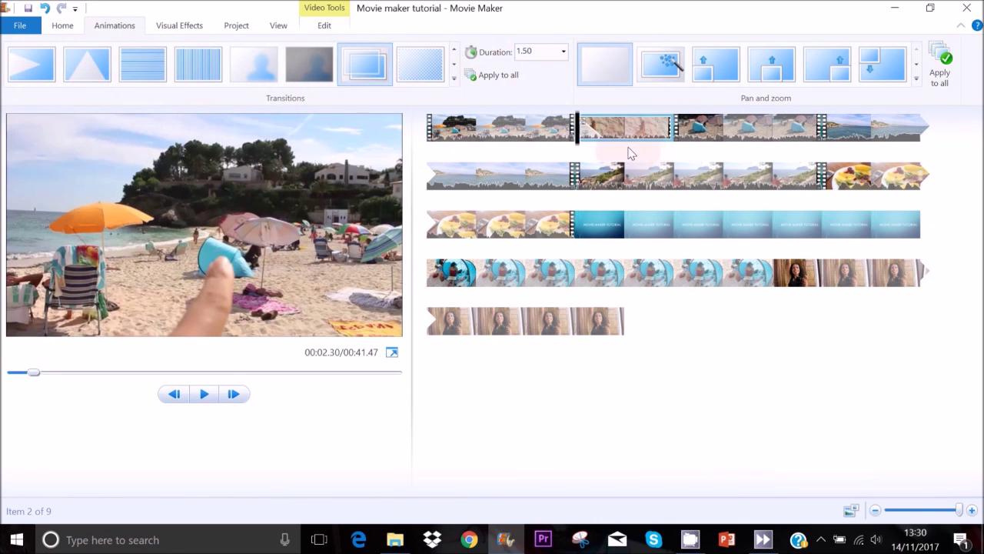
left_click(205, 393)
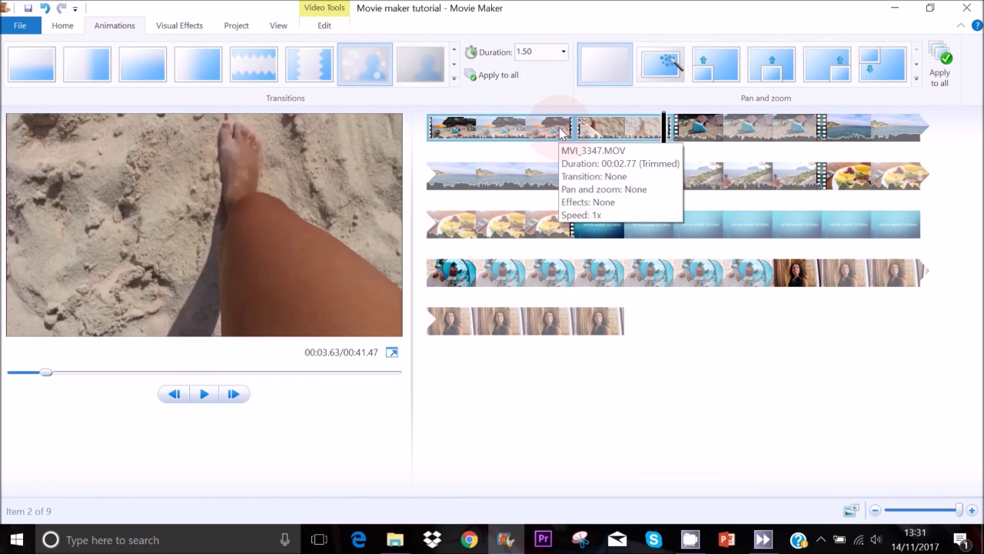
Step: Set the MVI_3355 clip's transition duration to 0.25 and preview the shortened transition
left_click(565, 54)
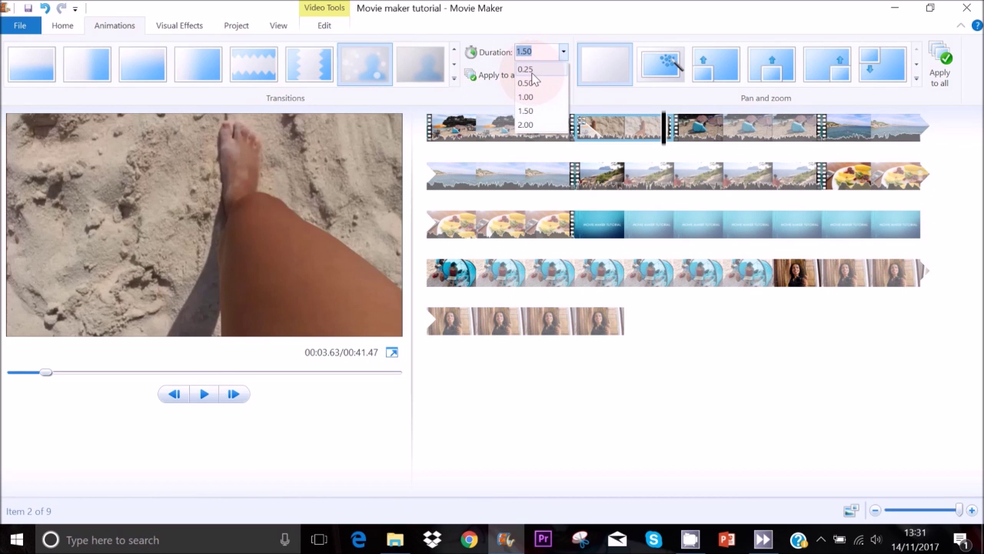
left_click(204, 396)
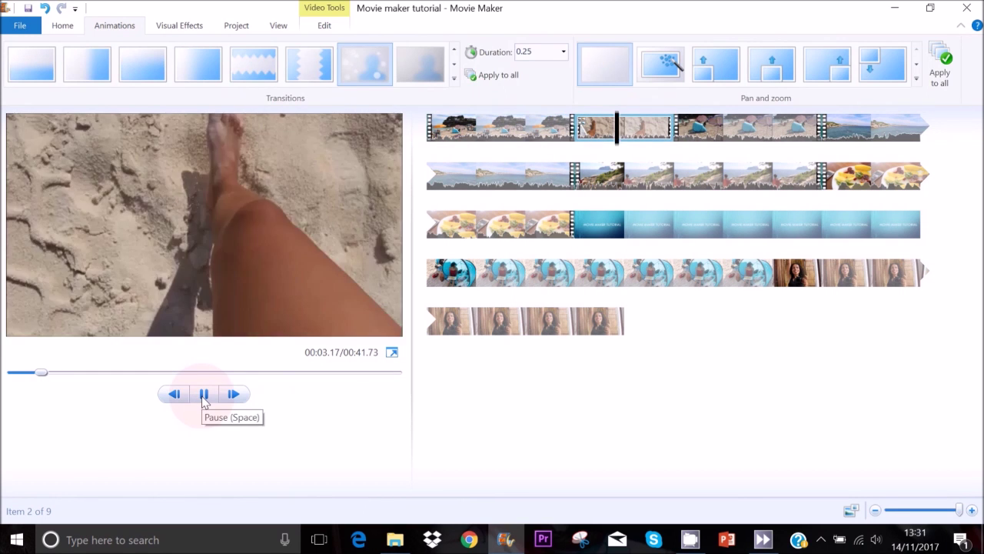
left_click(204, 397)
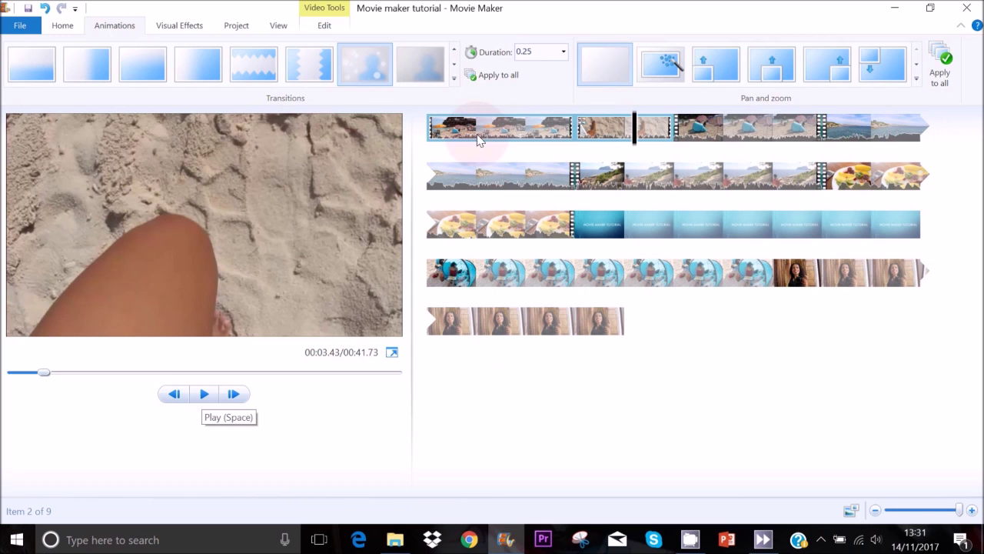
Step: Select all clips in the movie and apply one transition from the transitions gallery to them
left_click(67, 28)
left_click(644, 77)
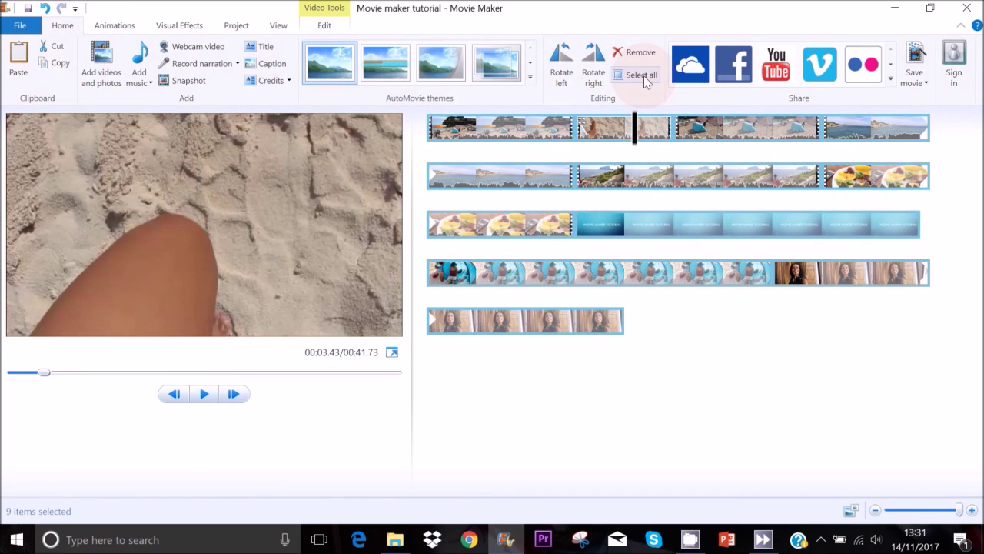
left_click(125, 28)
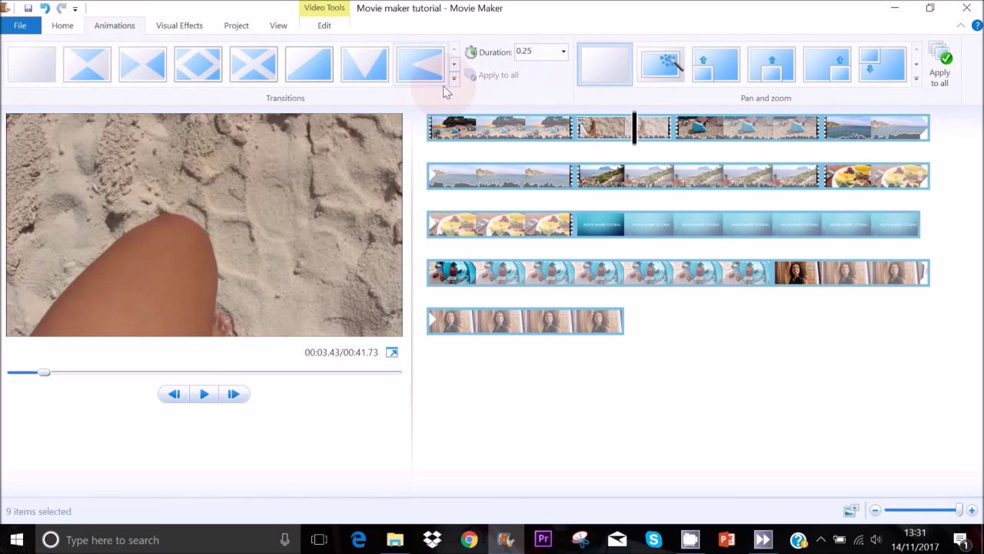
left_click(453, 77)
scroll(621, 71, "down", 3)
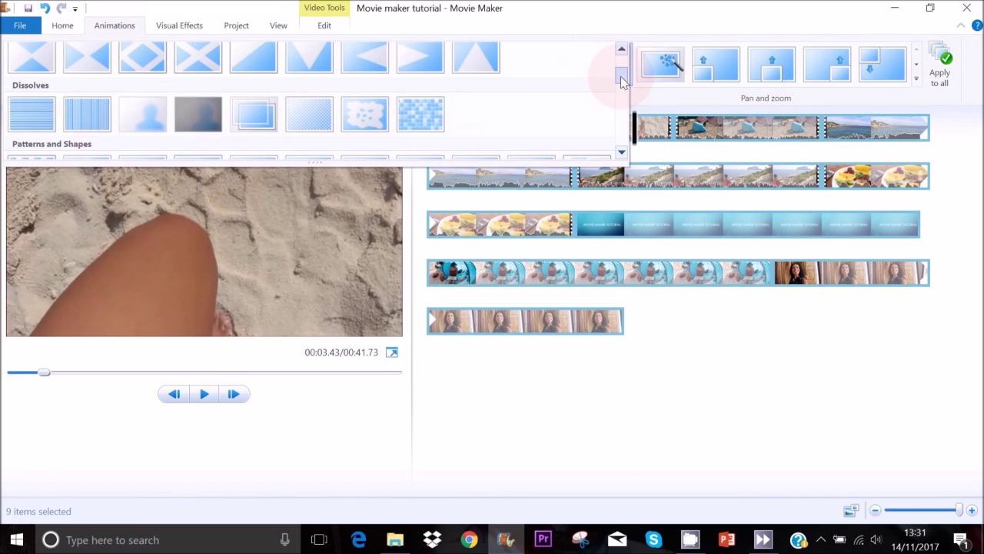
left_click(198, 136)
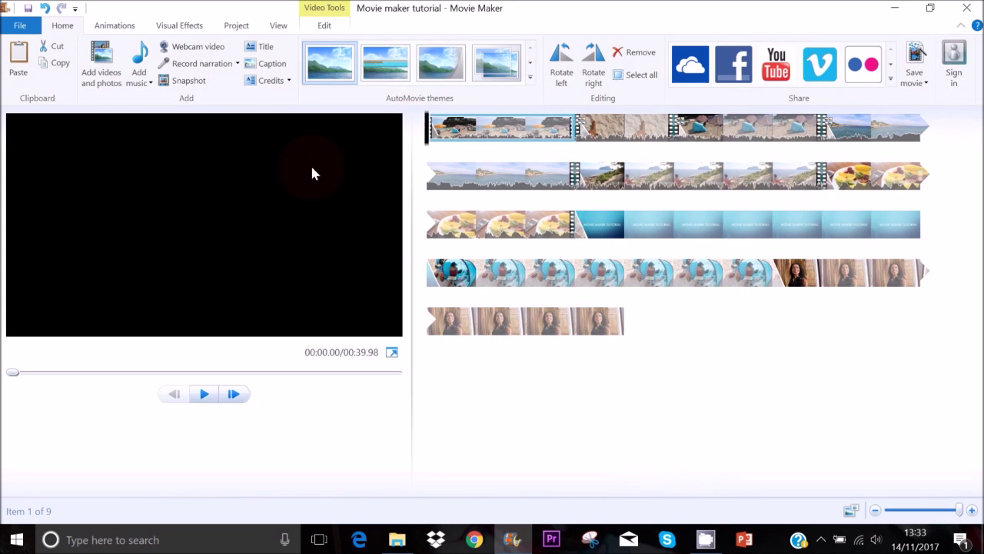
Step: Add a caption reading "Beach day" near the start of the first clip in the Love Ya Like A Sister font
left_click(262, 68)
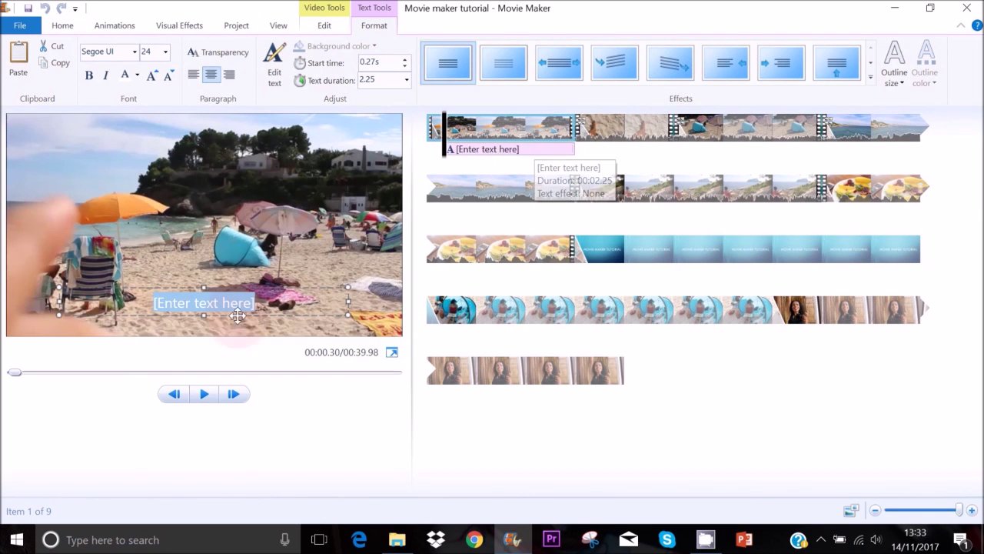
type("Beach day")
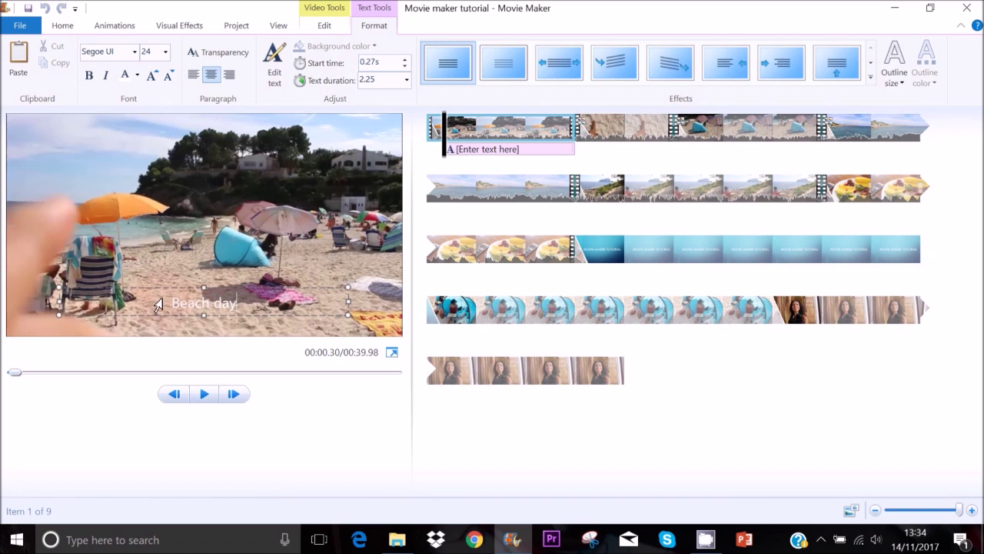
left_click(135, 54)
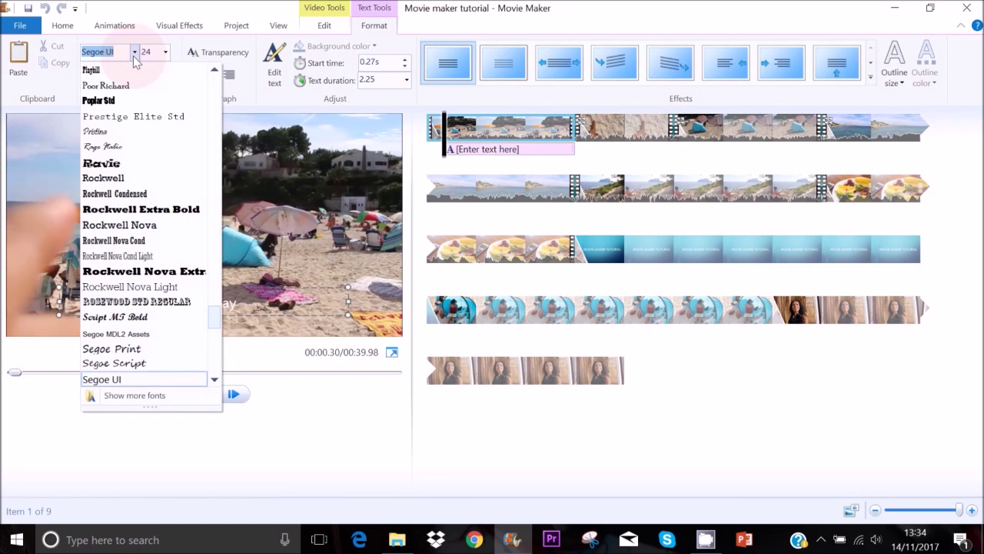
type("lo")
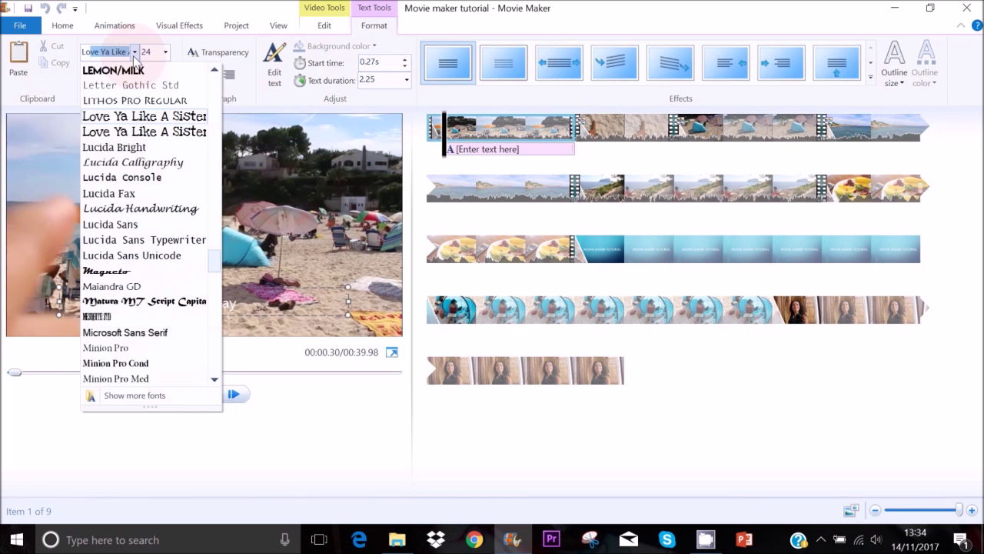
left_click(138, 120)
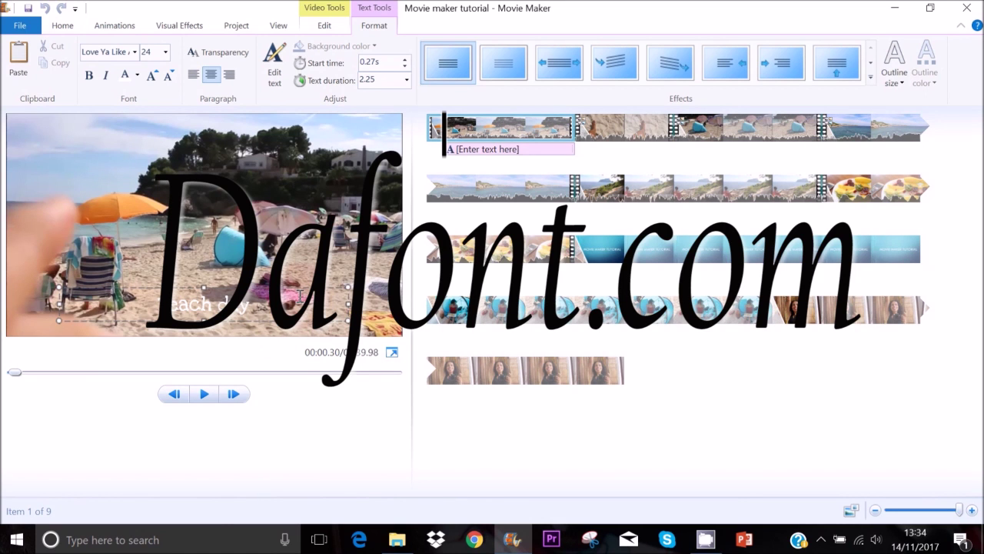
Step: Set the "Beach day" caption's font size to 36 and move it up to the middle of the frame
left_click(165, 51)
left_click(204, 282)
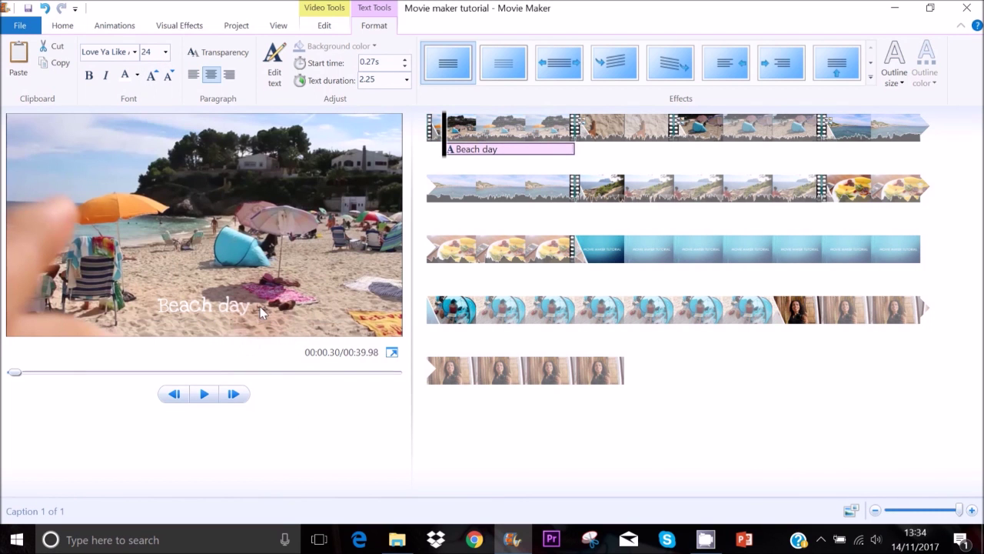
left_click(254, 309)
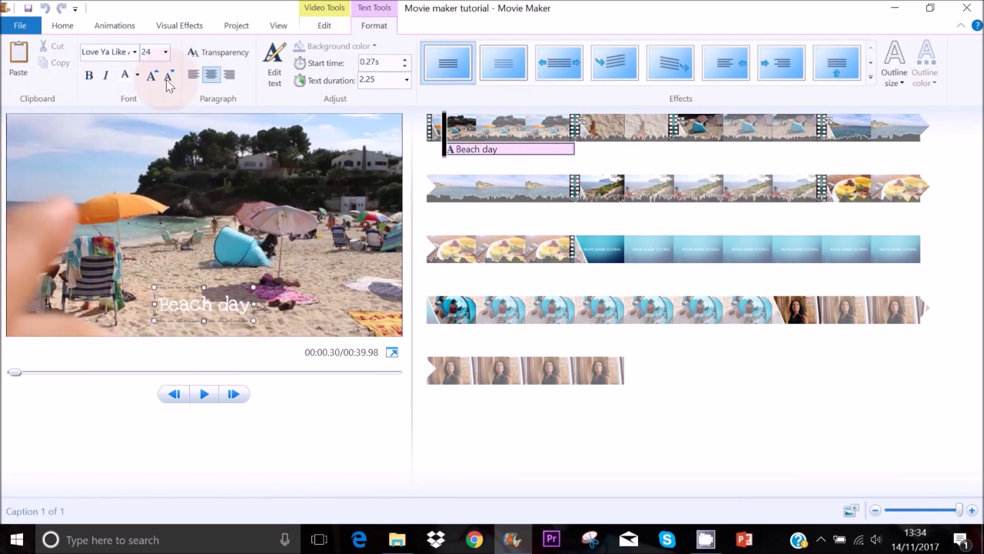
left_click(164, 51)
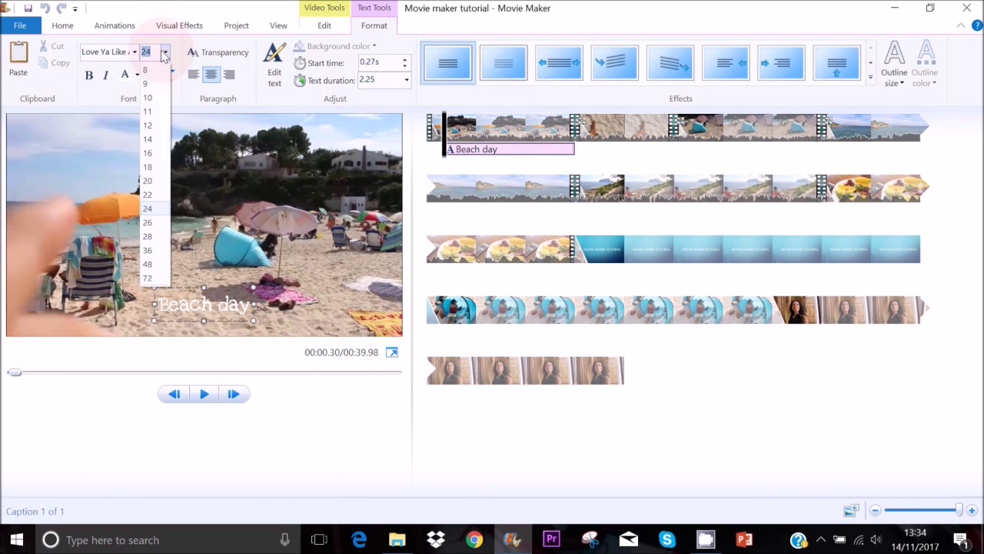
left_click(147, 250)
left_click_drag(154, 311, 137, 292)
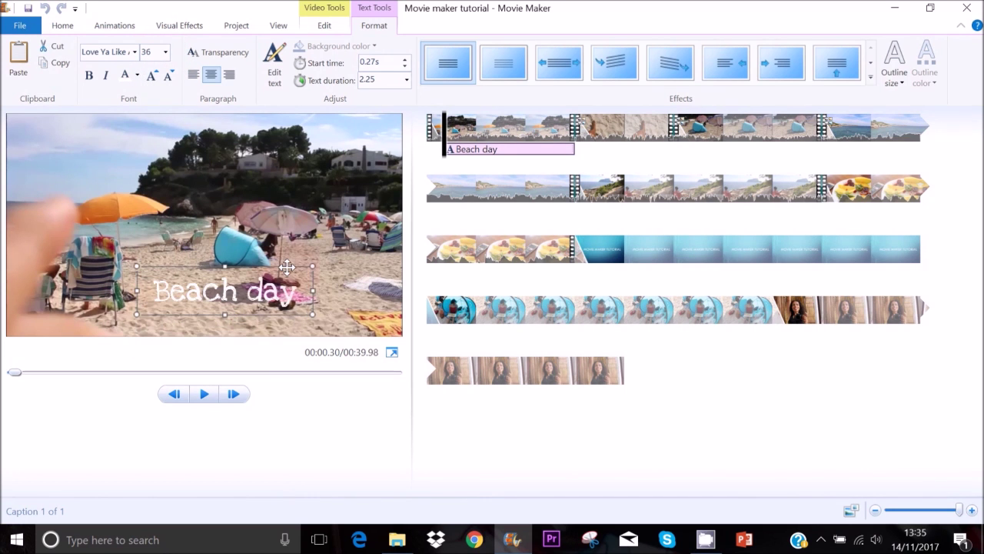
left_click_drag(287, 267, 272, 209)
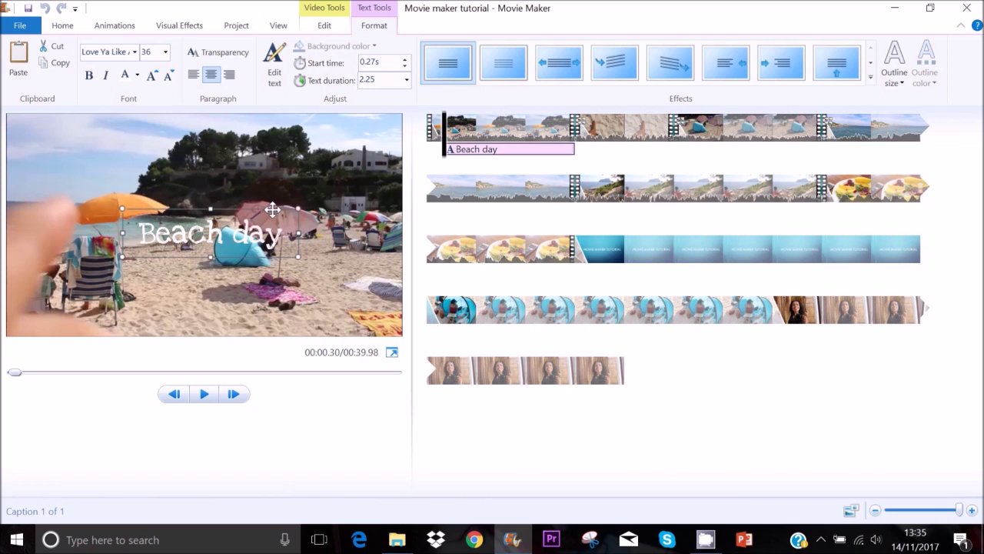
left_click(174, 131)
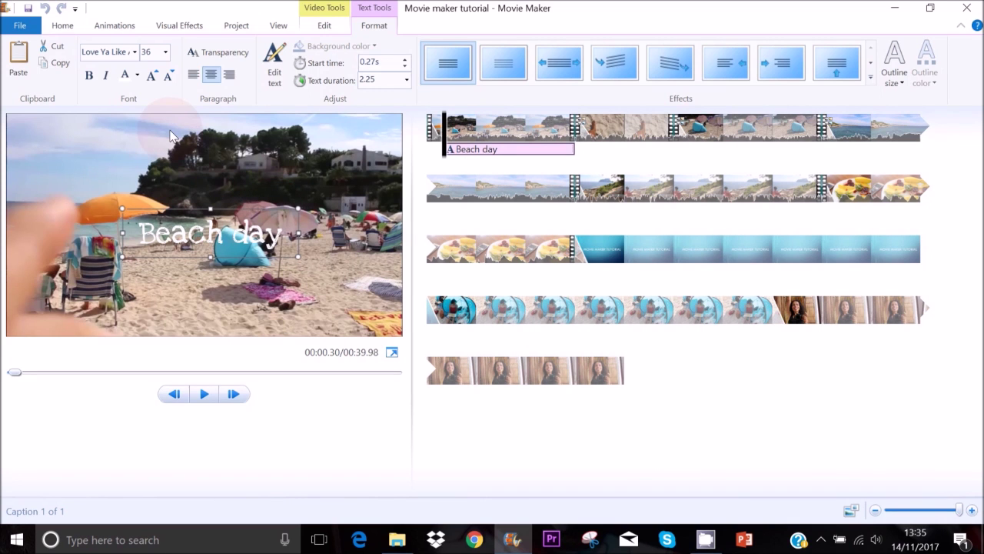
Step: Give the "Beach day" caption a Narrow outline in the darkest grey shade of the white theme colour
left_click(906, 71)
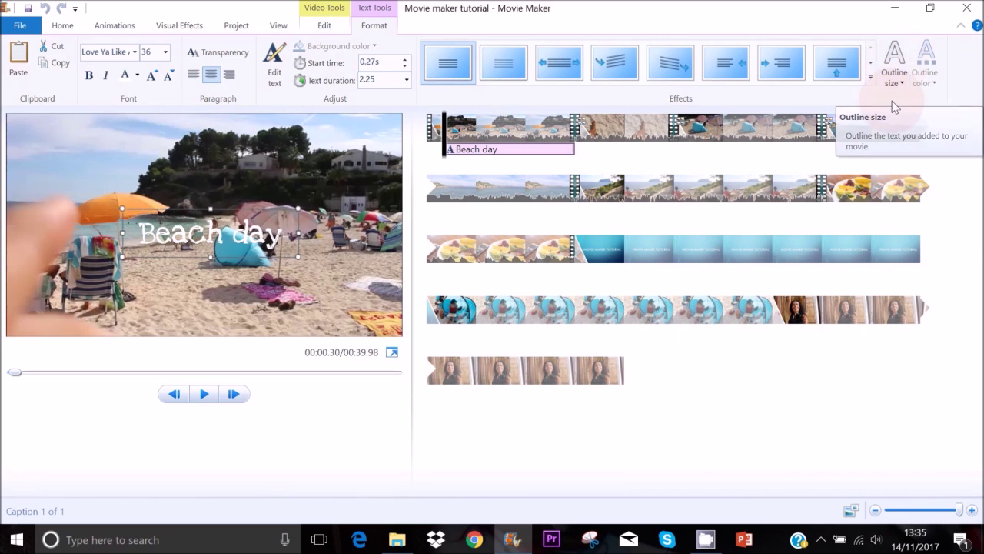
left_click(896, 67)
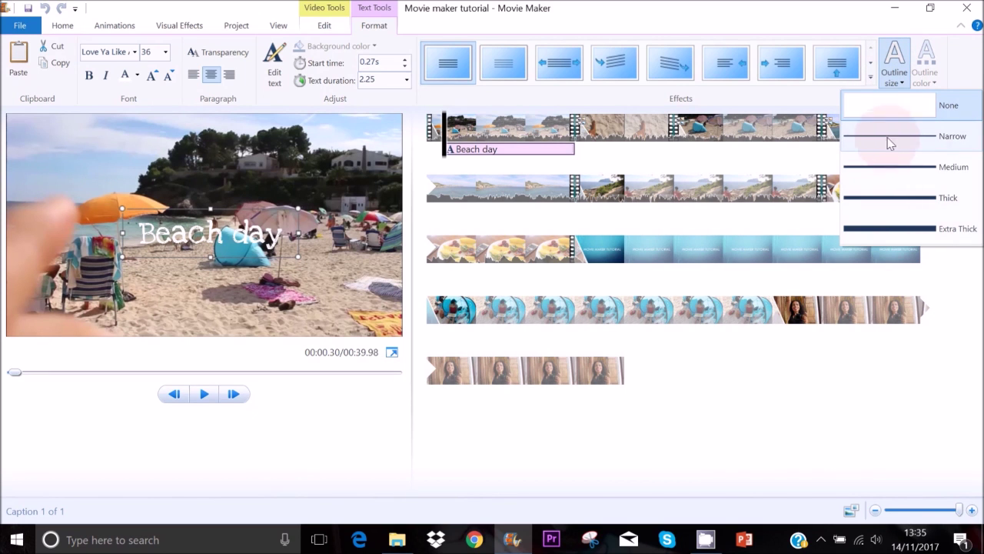
left_click(922, 139)
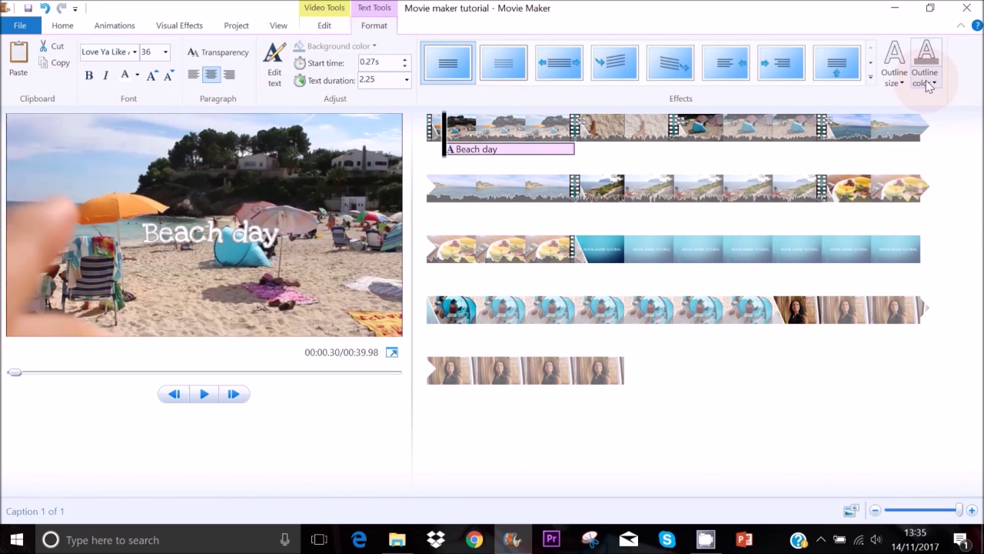
left_click(927, 80)
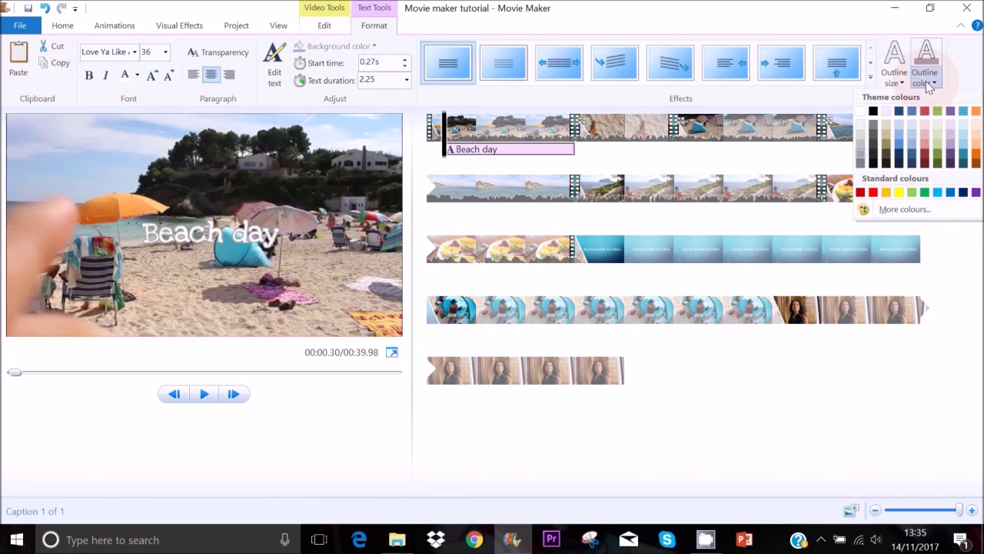
left_click(861, 162)
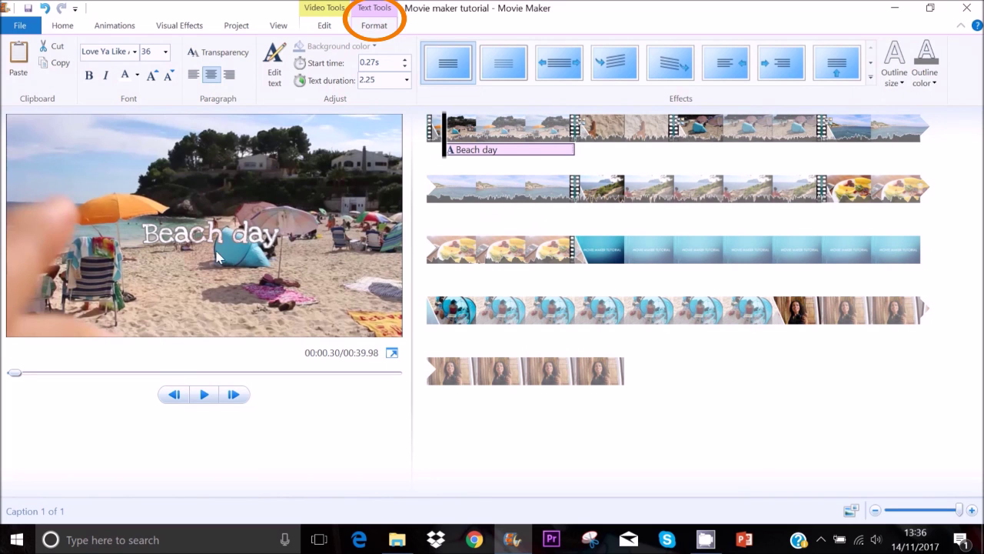
Step: Apply the Scroll text effect to the "Beach day" caption and set its text duration to 4.00
left_click(835, 71)
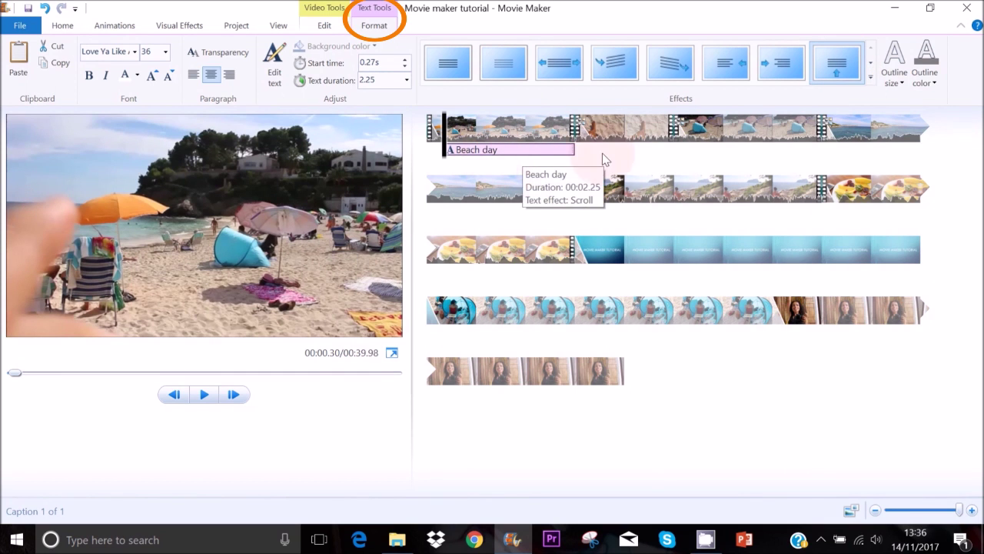
left_click(518, 152)
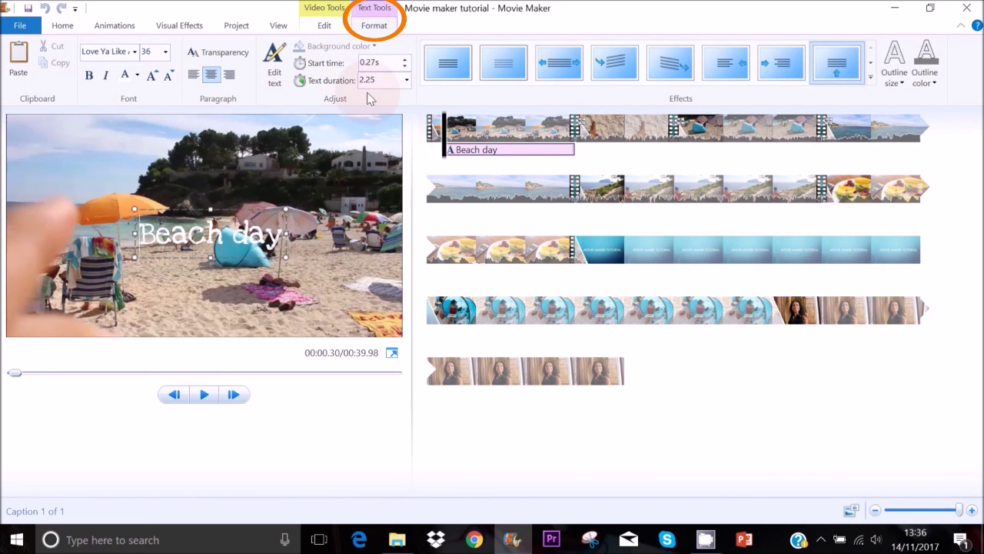
left_click(406, 82)
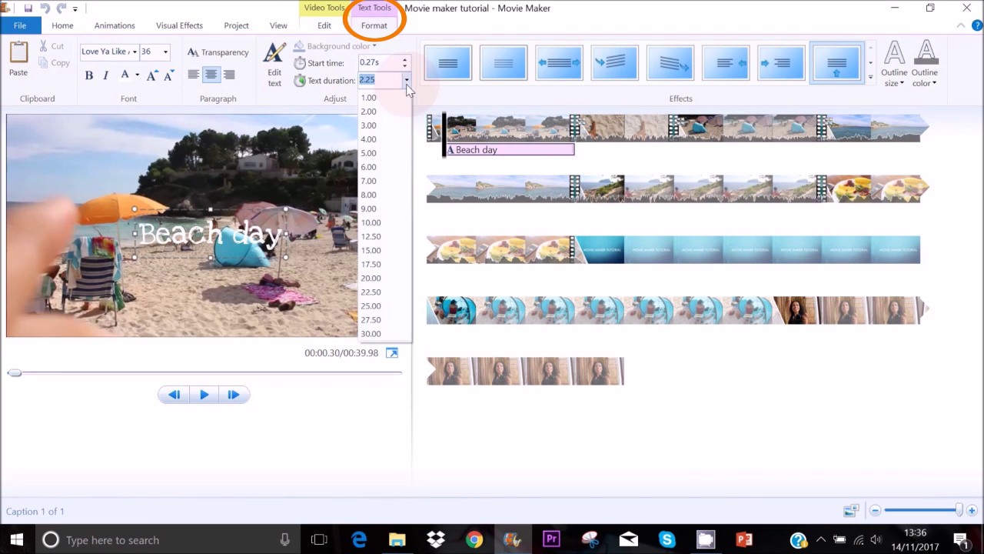
left_click(390, 140)
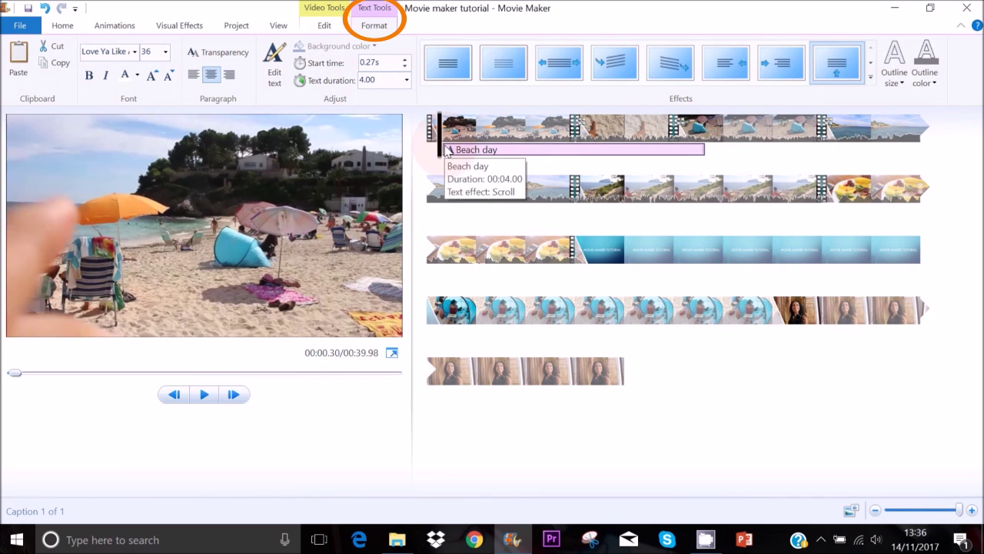
Step: Play the movie from the start of the first clip to preview the scrolling caption, and pause it
left_click(432, 130)
left_click(205, 395)
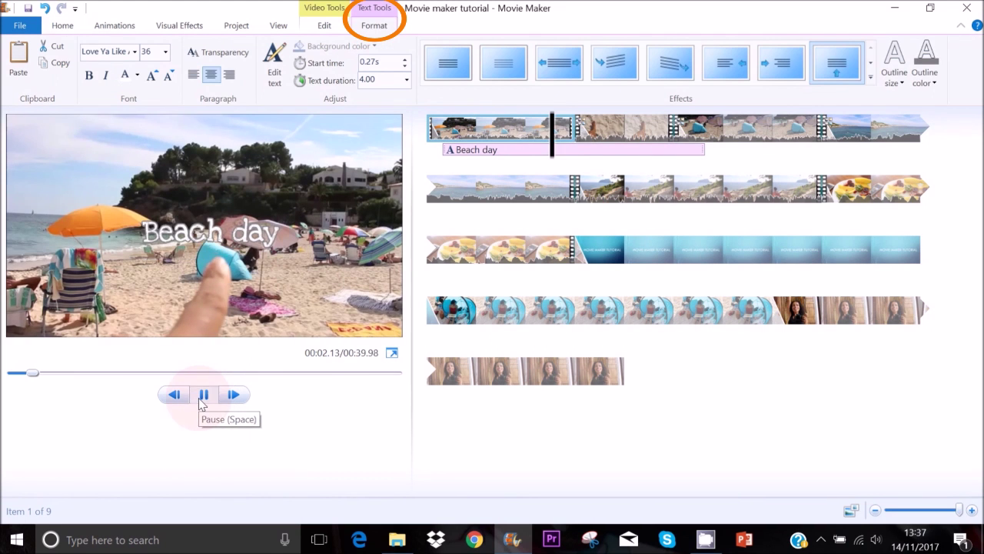
left_click(204, 394)
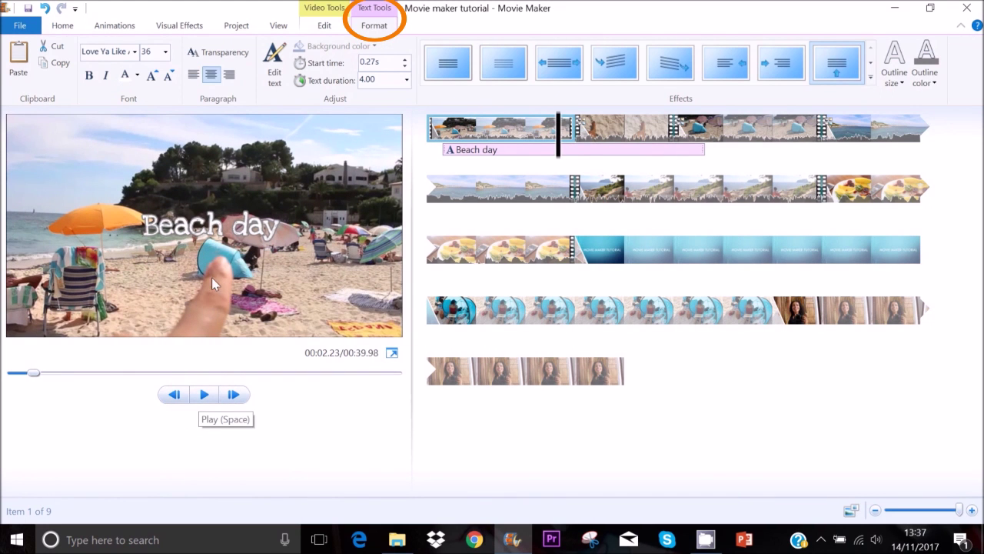
Step: Move the "Beach day" caption along the timeline to start at about 0.14 s and play the movie
left_click(492, 148)
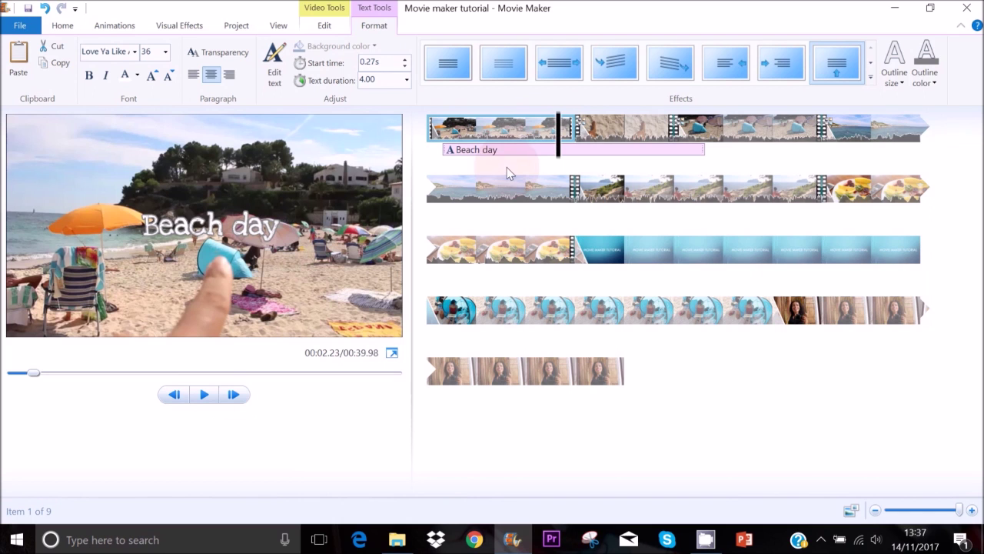
left_click(469, 154)
left_click_drag(469, 154, 578, 213)
left_click(205, 394)
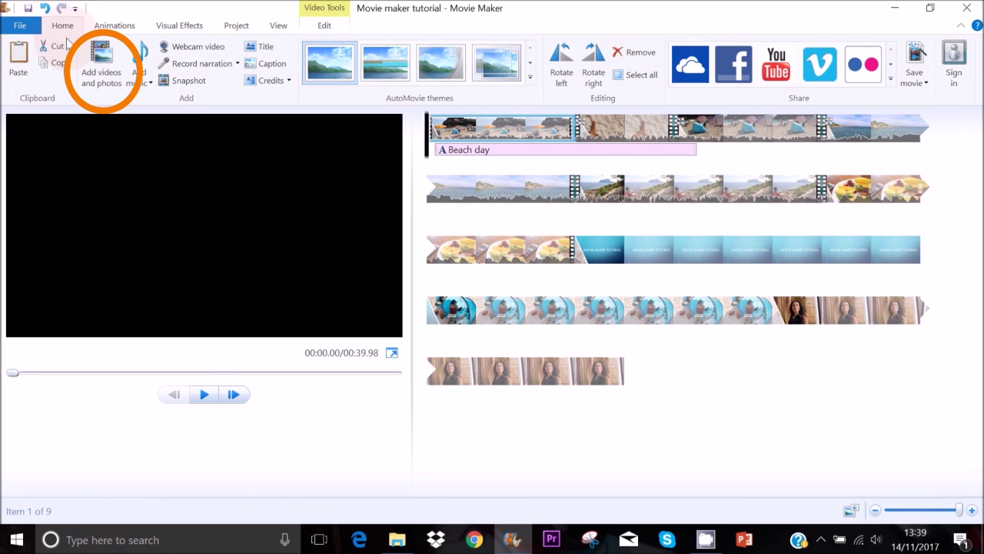
Step: Record a narration from the movie's start with the USB PnP Sound Device microphone and save it as "beach day" in Documents
left_click(197, 68)
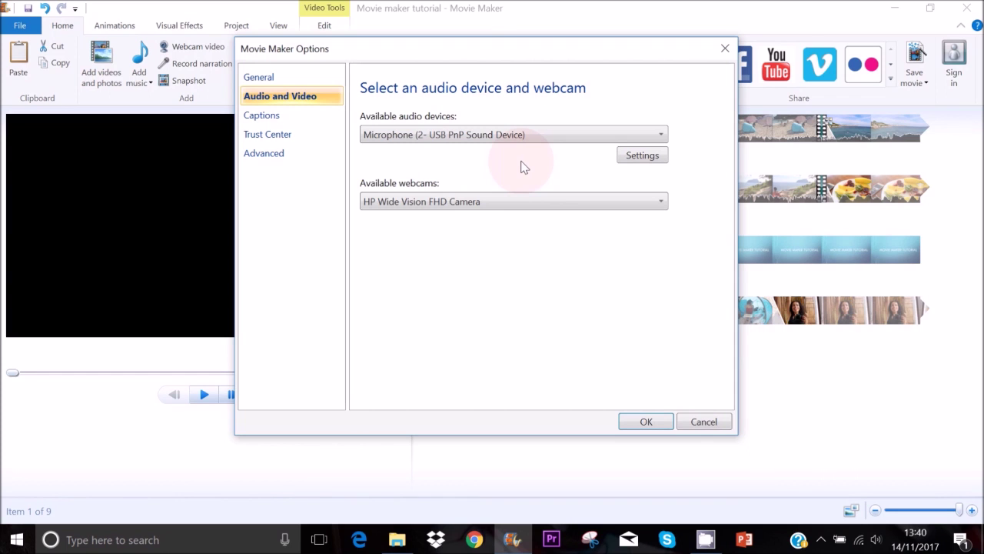
left_click(639, 422)
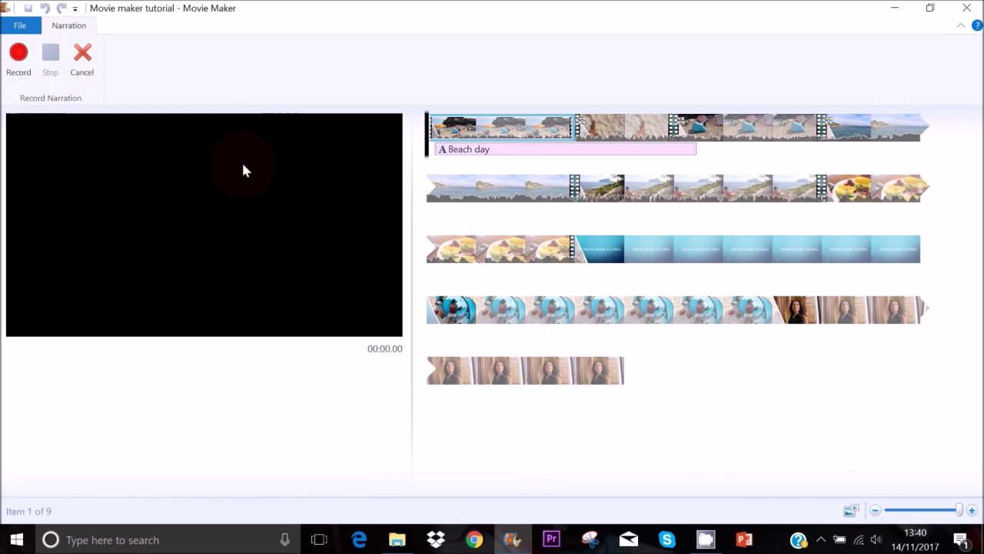
left_click(16, 67)
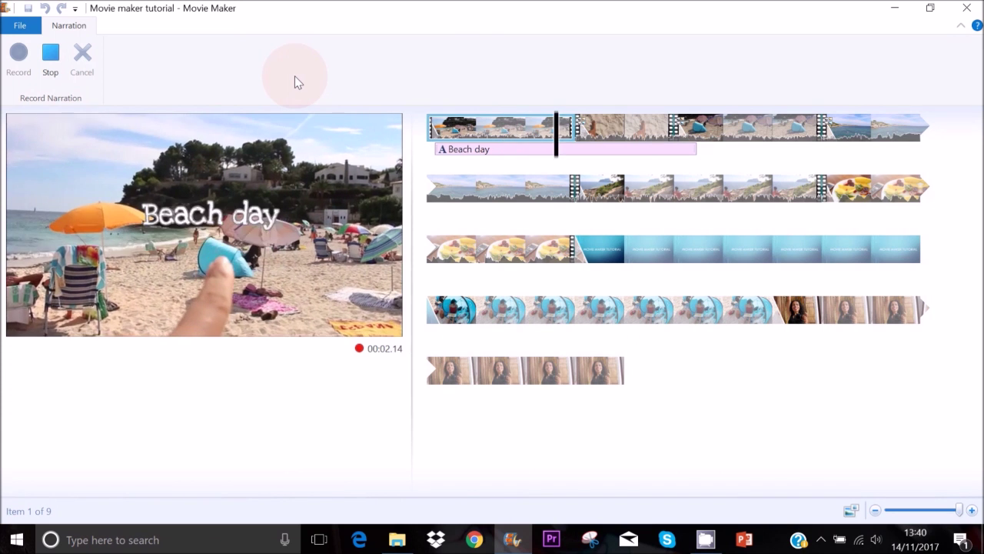
type("d")
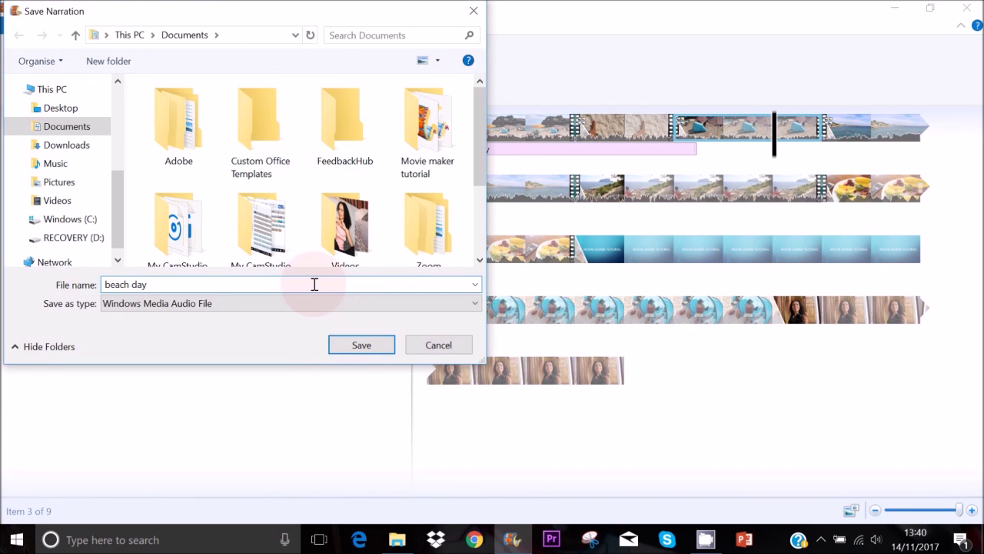
type("ay")
left_click(362, 345)
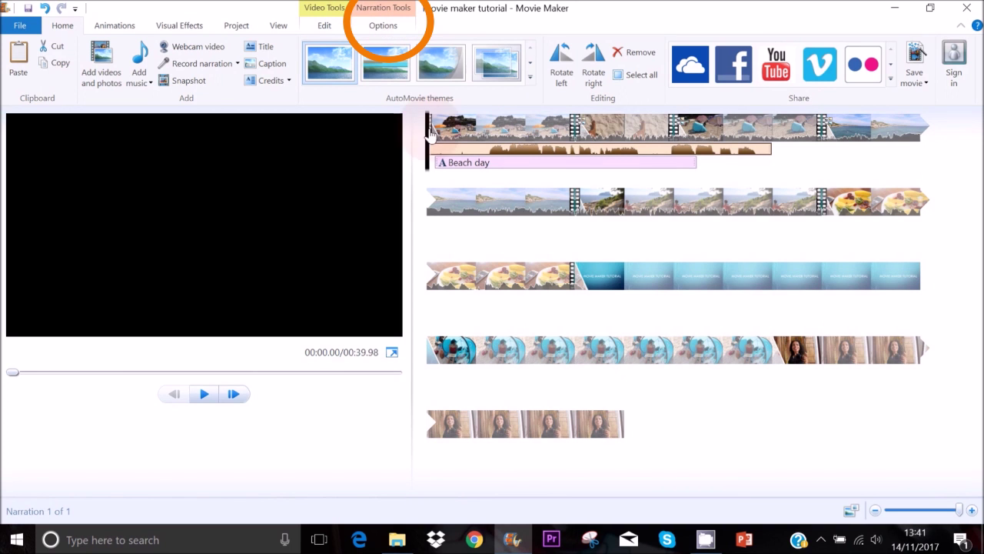
Step: Place the playhead about 0.97 s into the movie and show the narration's audio and editing options
left_click(465, 165)
left_click(482, 175)
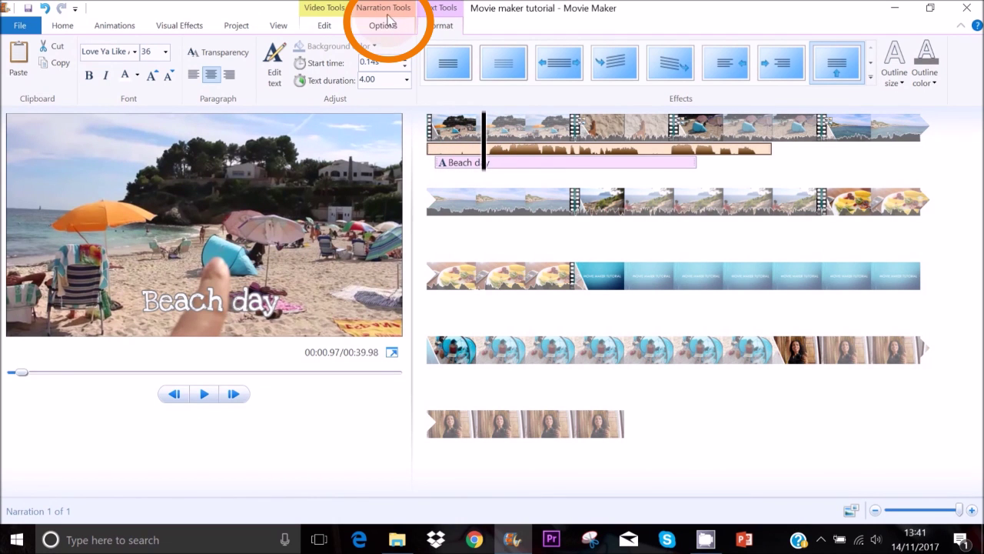
left_click(385, 37)
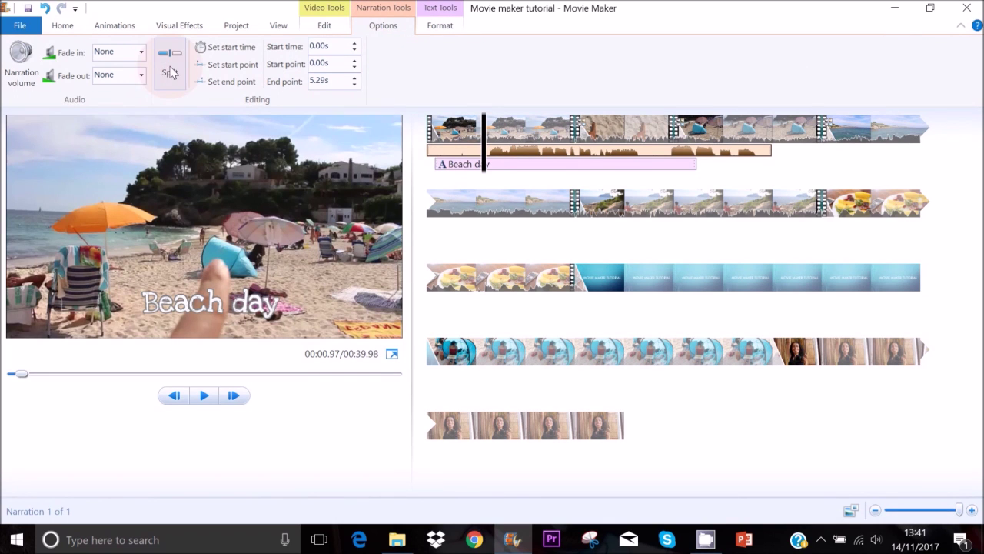
Step: Split off and remove the narration's opening section before the playhead, and move the remaining narration to start at about 4.16 s
left_click(169, 72)
left_click(456, 154)
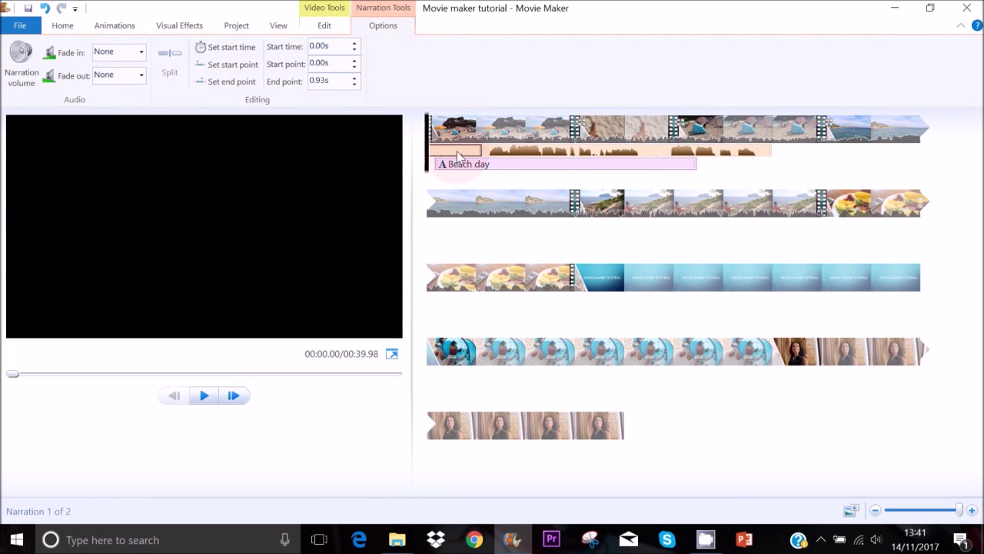
right_click(458, 156)
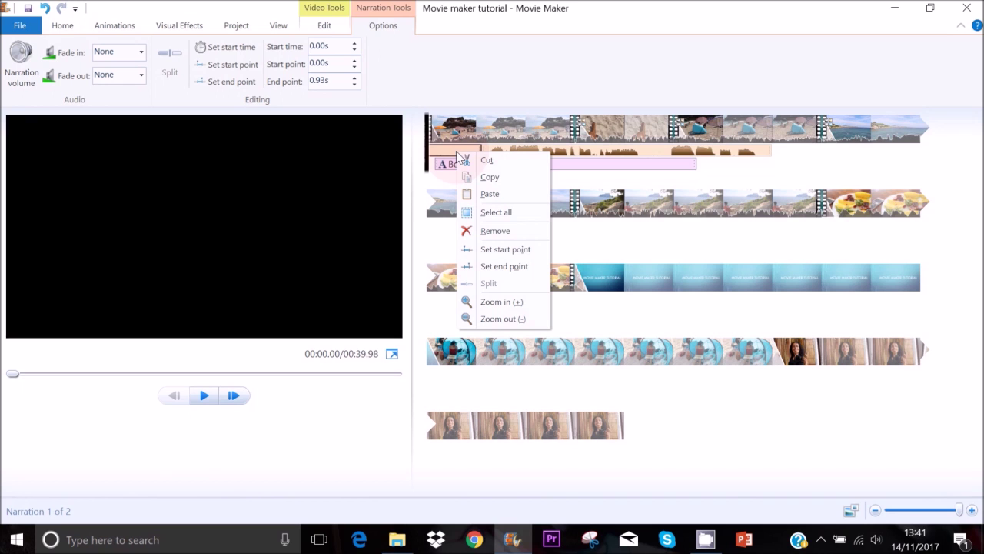
left_click(476, 231)
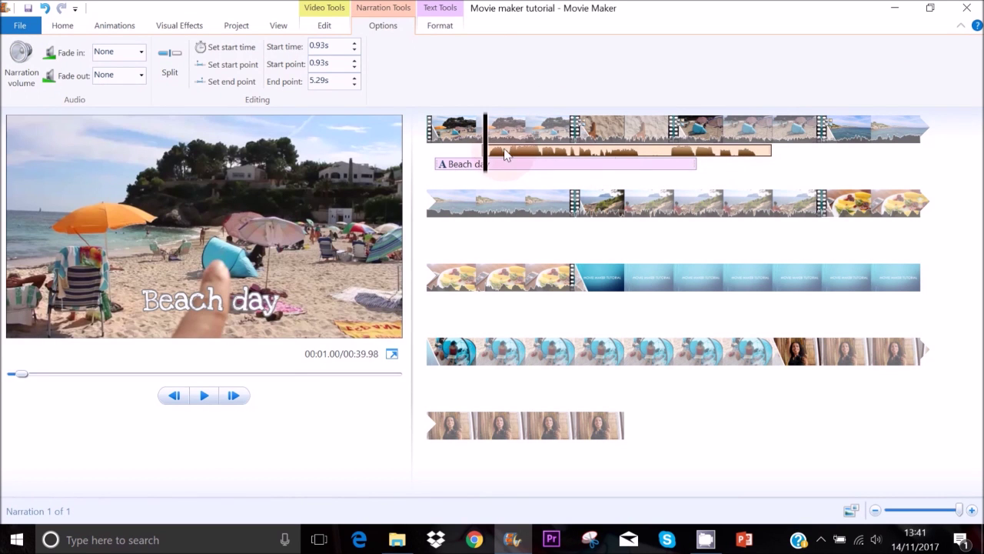
left_click_drag(485, 153, 437, 154)
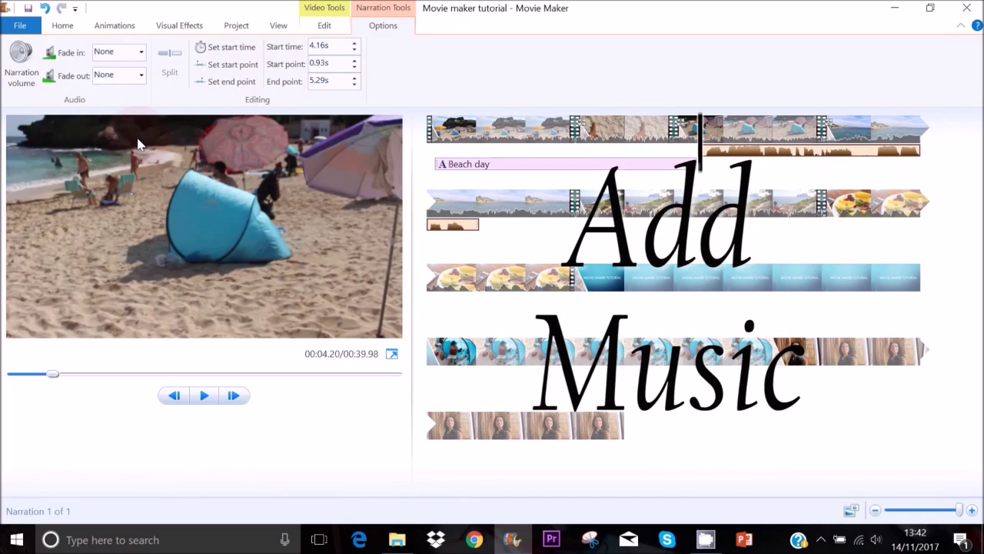
Step: Add the maxzwell - Baby track from the Videos folder at the current point and move it to the movie's start
key("alt+h")
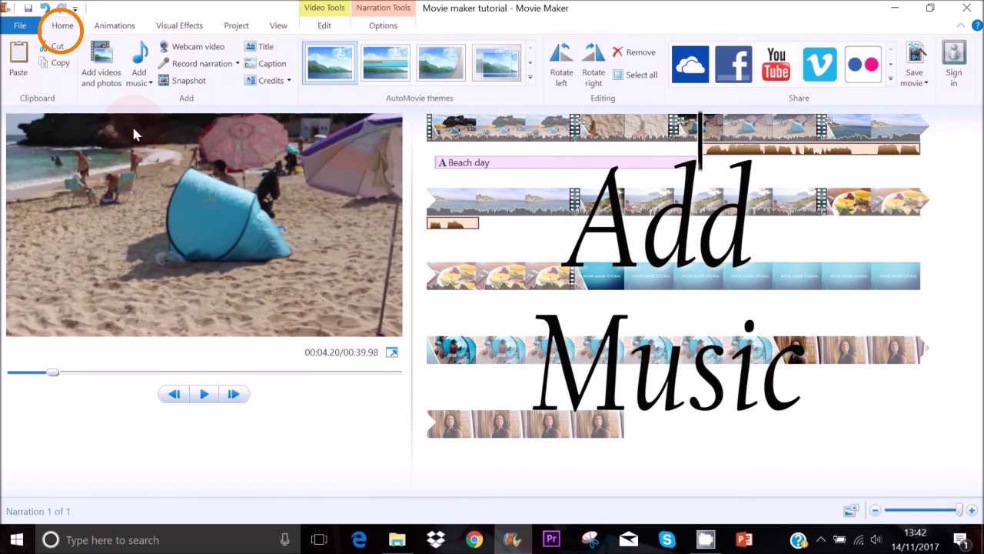
left_click(148, 85)
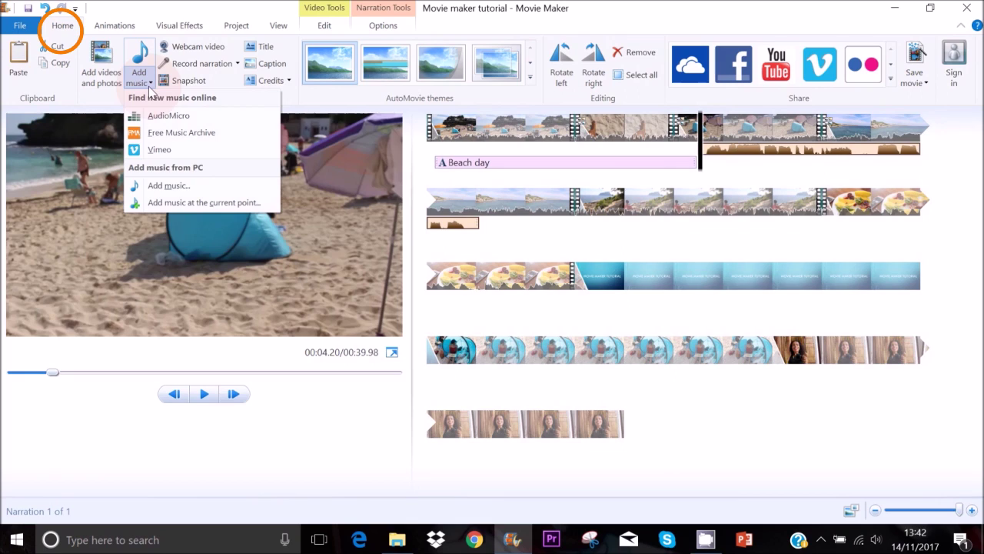
left_click(211, 205)
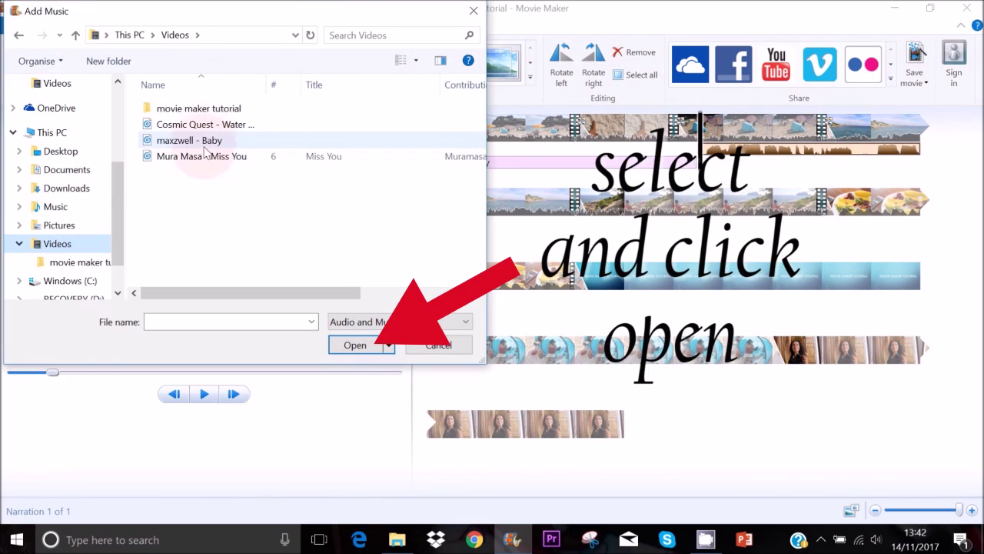
left_click(204, 160)
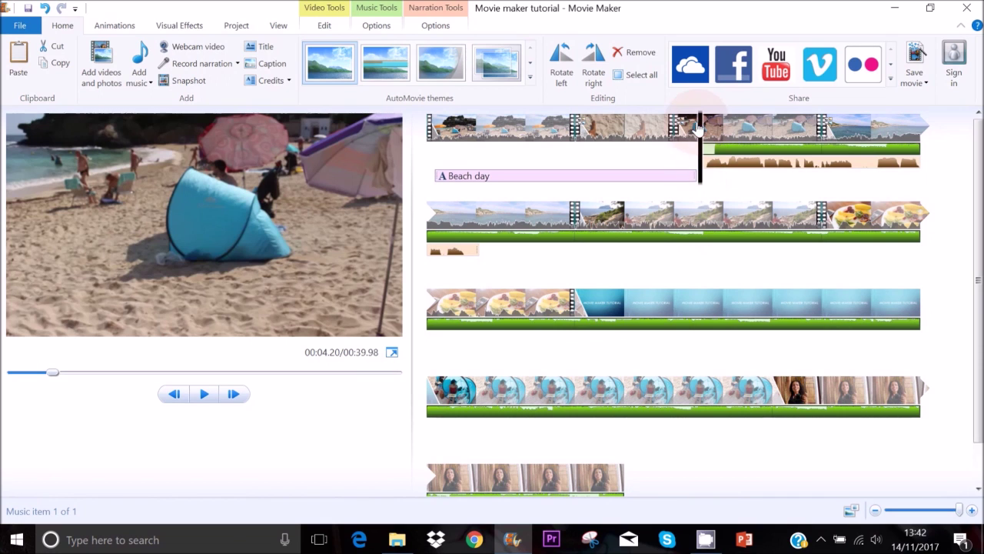
left_click(701, 147)
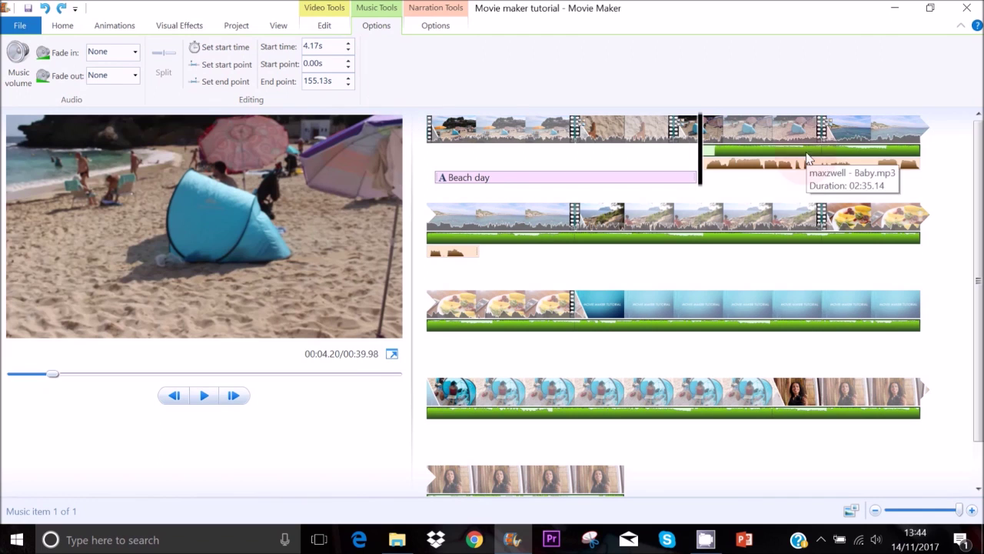
left_click_drag(776, 150, 423, 154)
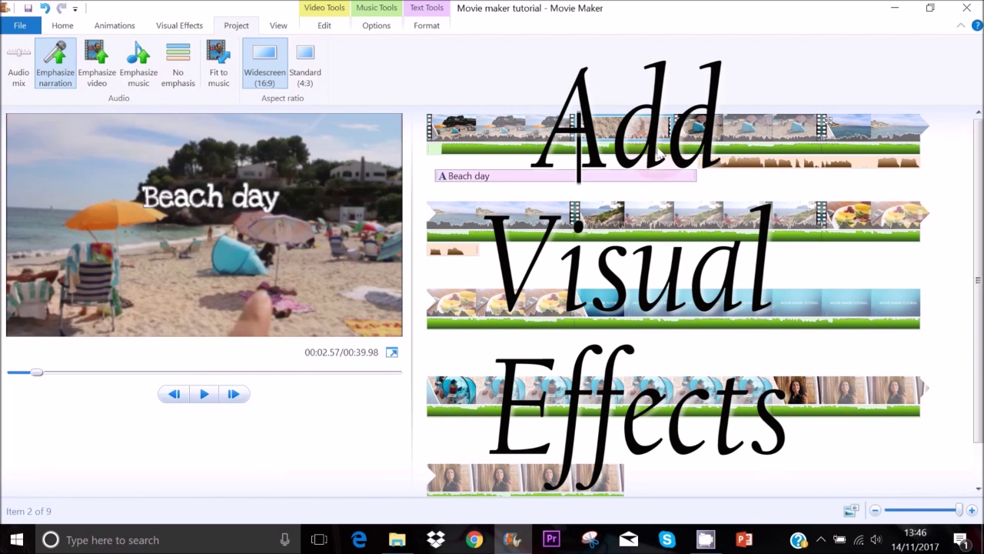
Step: Apply the Black and white effect to the second video clip, showing feet in the sand, and play the movie
left_click(177, 28)
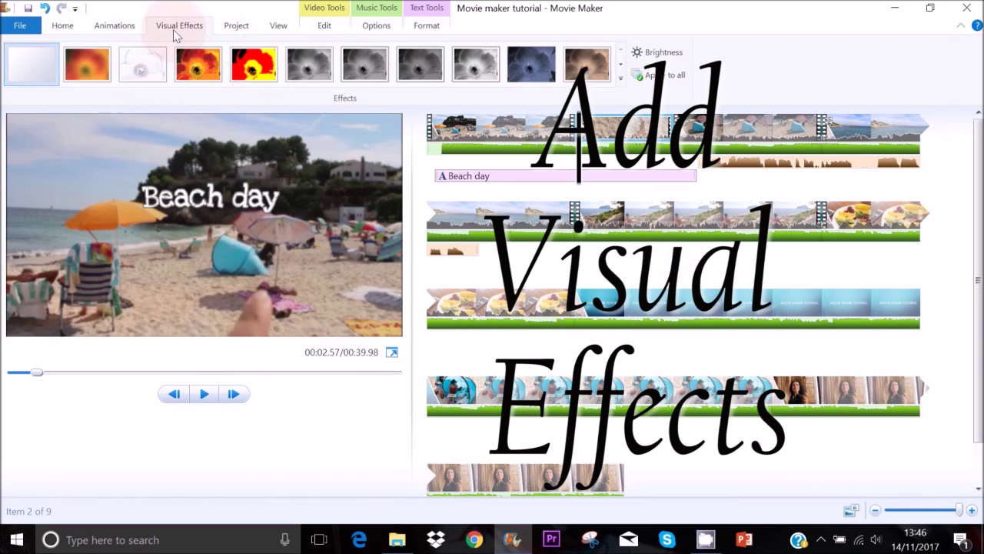
double_click(624, 132)
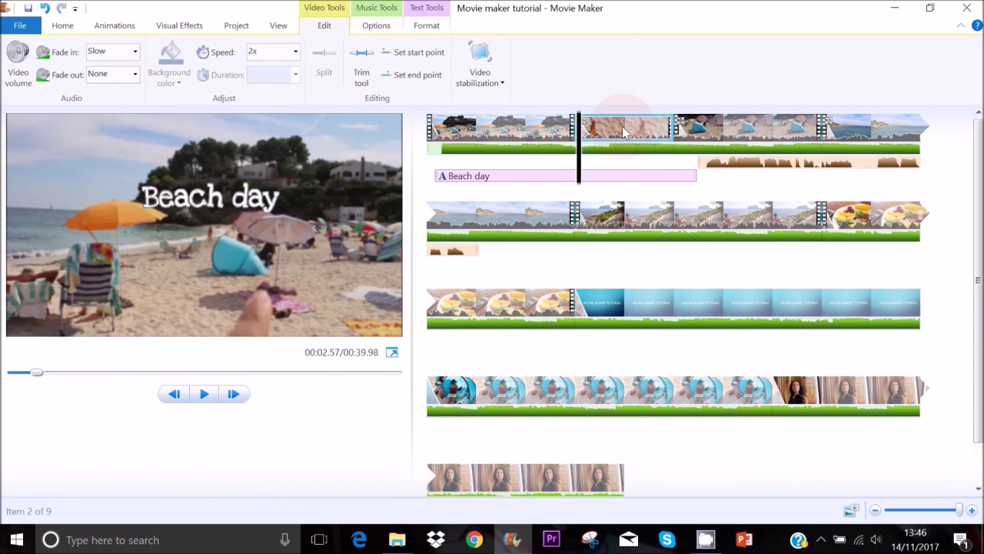
left_click(178, 25)
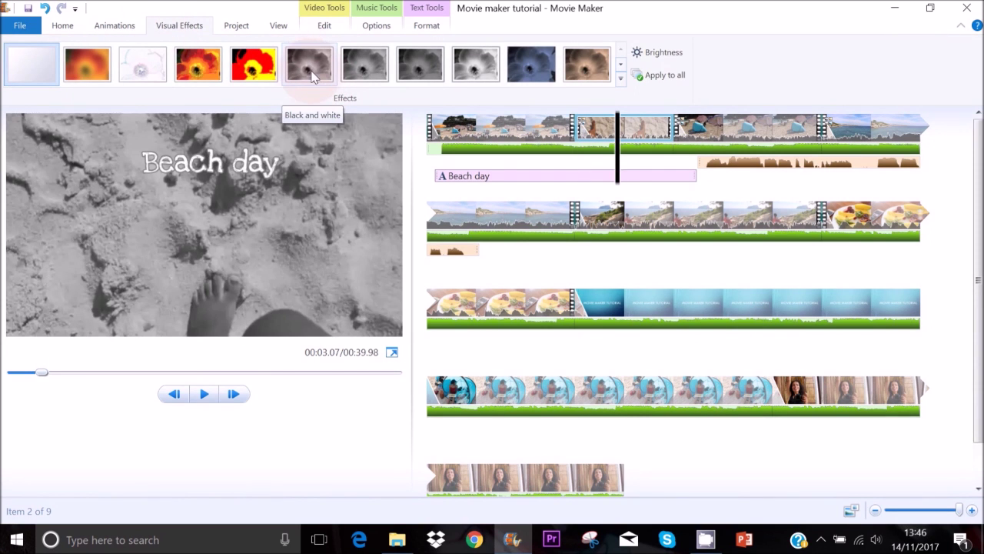
left_click(309, 76)
left_click(204, 395)
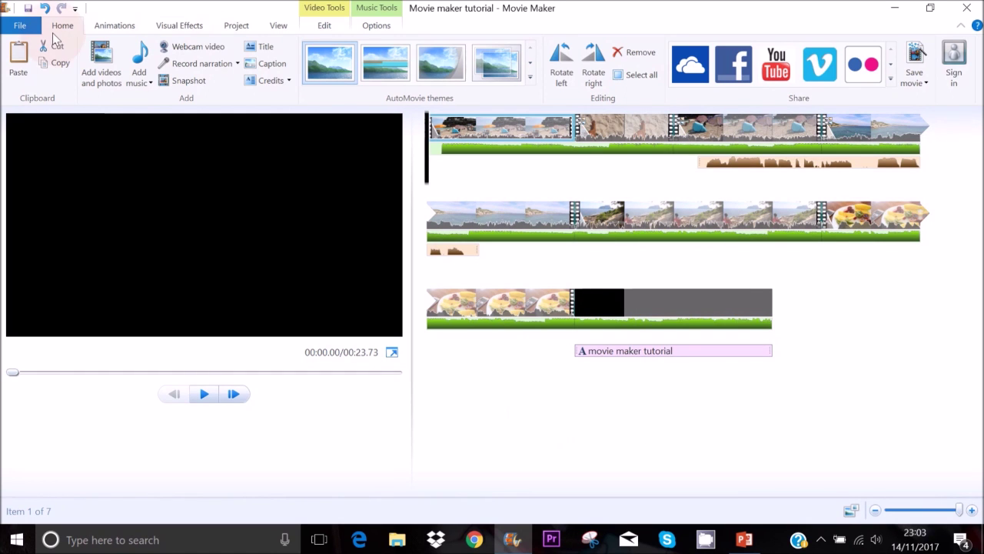
Step: Add a title screen before the first beach clip and set its background's duration to 3.00 s
left_click(263, 48)
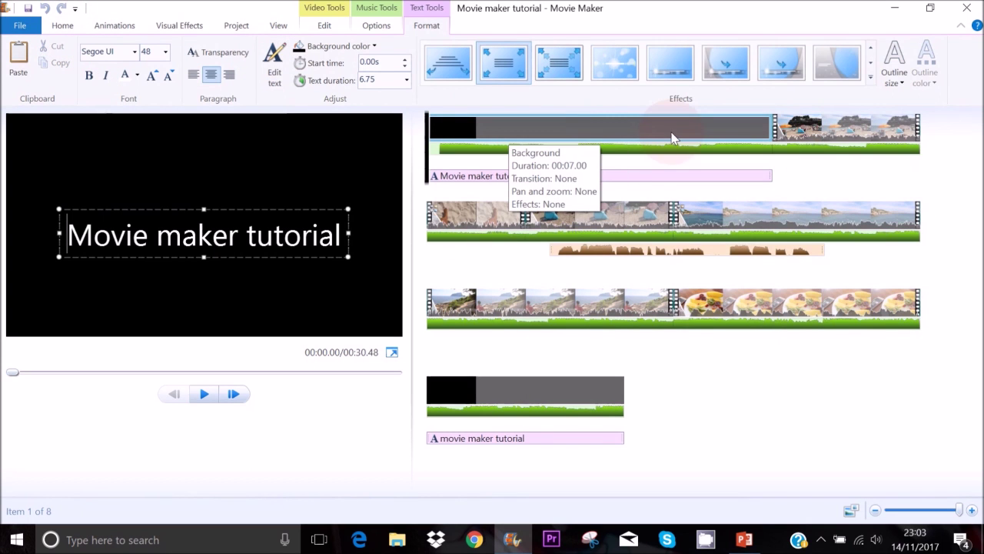
left_click(586, 124)
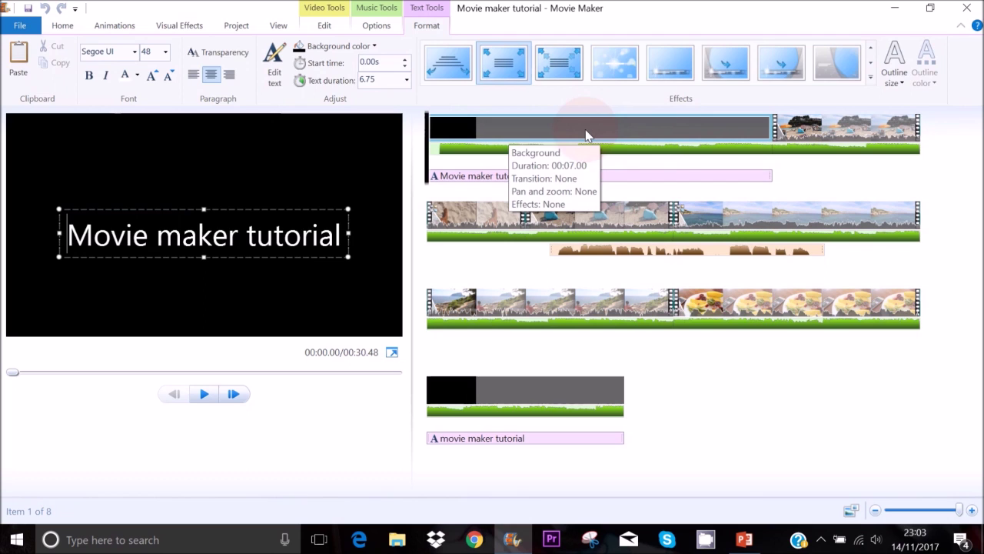
left_click(581, 132)
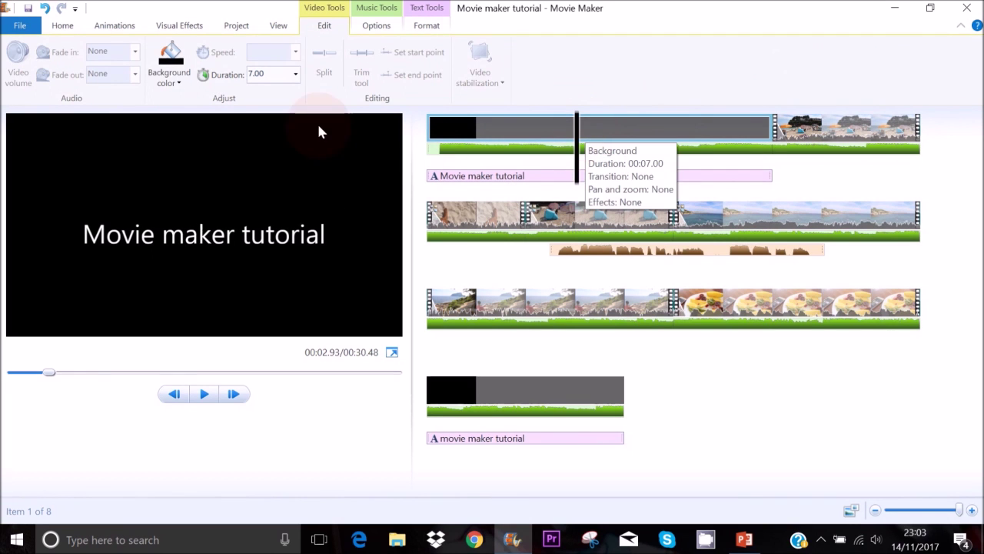
left_click(297, 77)
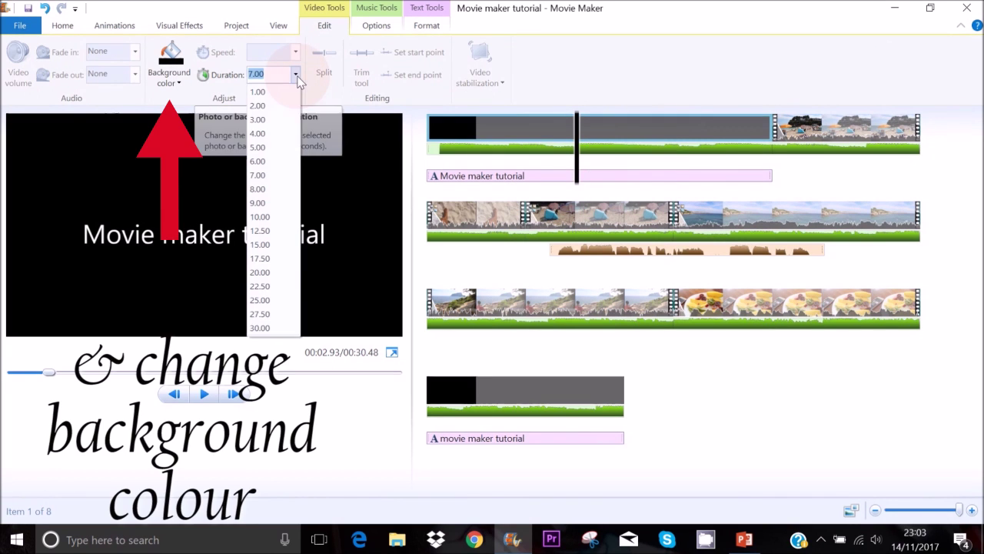
left_click(266, 120)
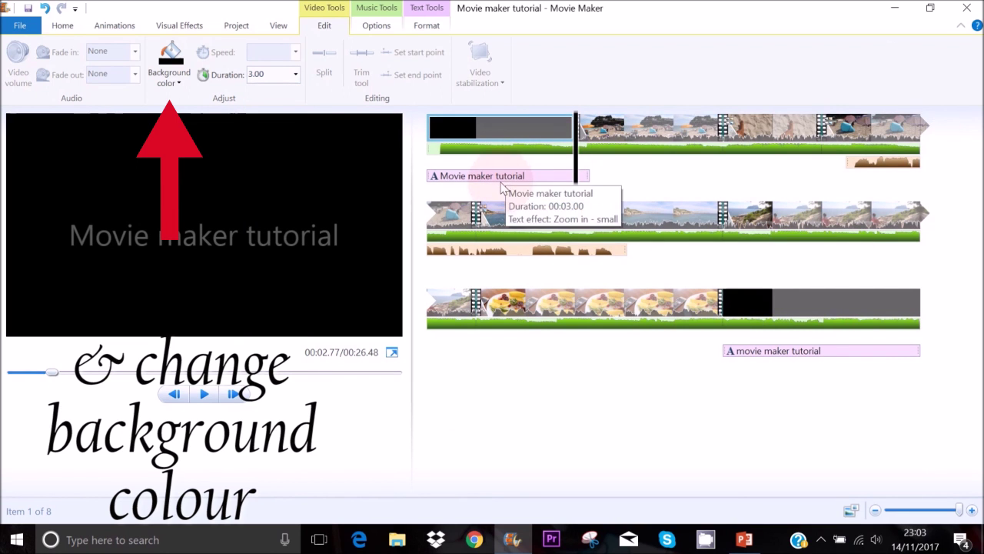
Step: Replace the opening title's text with "Beach Day"
left_click(215, 243)
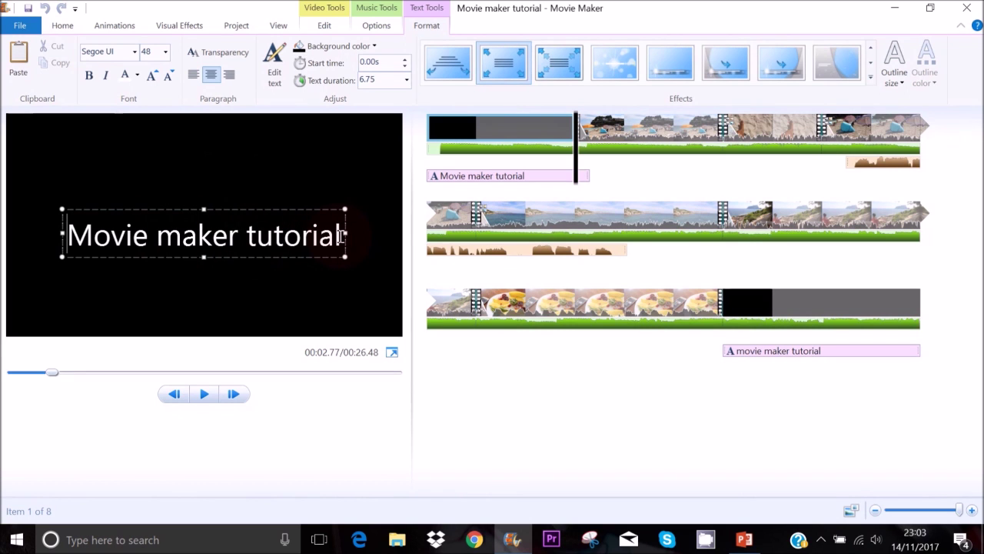
left_click_drag(342, 236, 104, 236)
type("Beach Day")
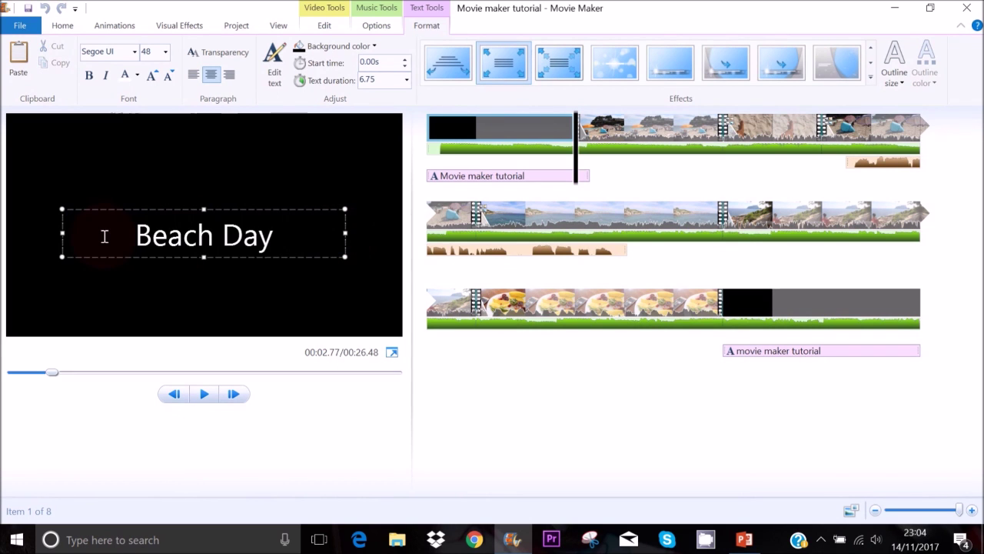
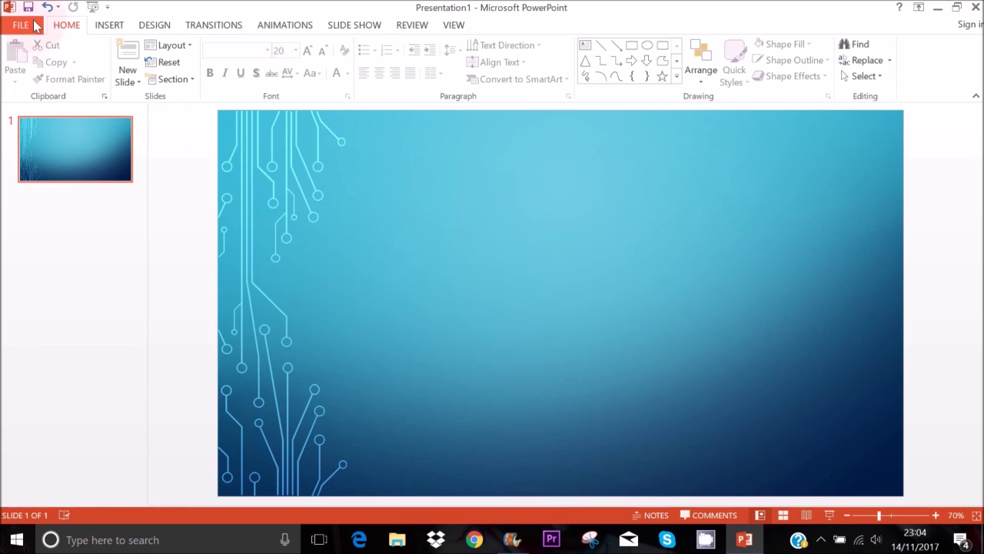
Step: Save the PowerPoint slide in the Pictures folder as Presentation1 in JPEG File Interchange Format
left_click(62, 157)
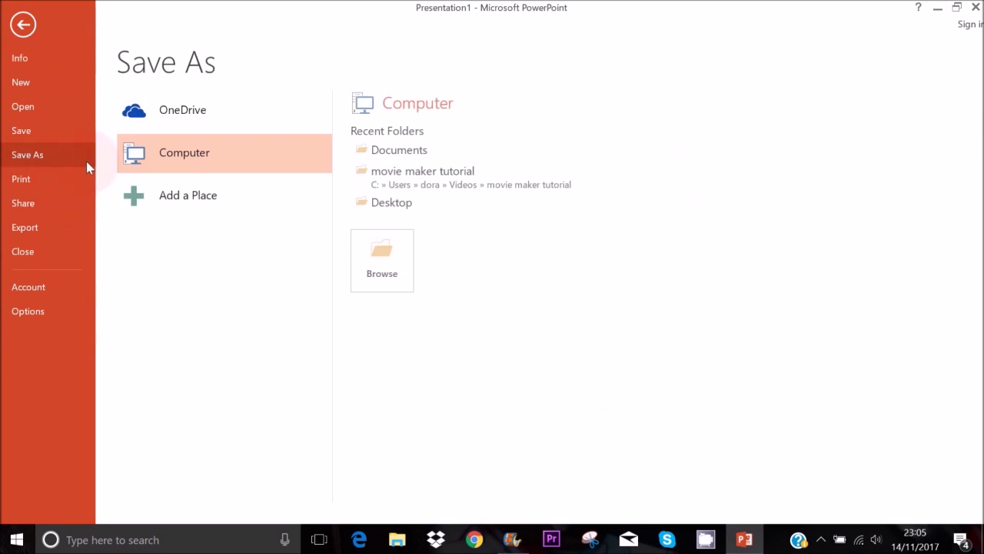
left_click(382, 254)
left_click(250, 275)
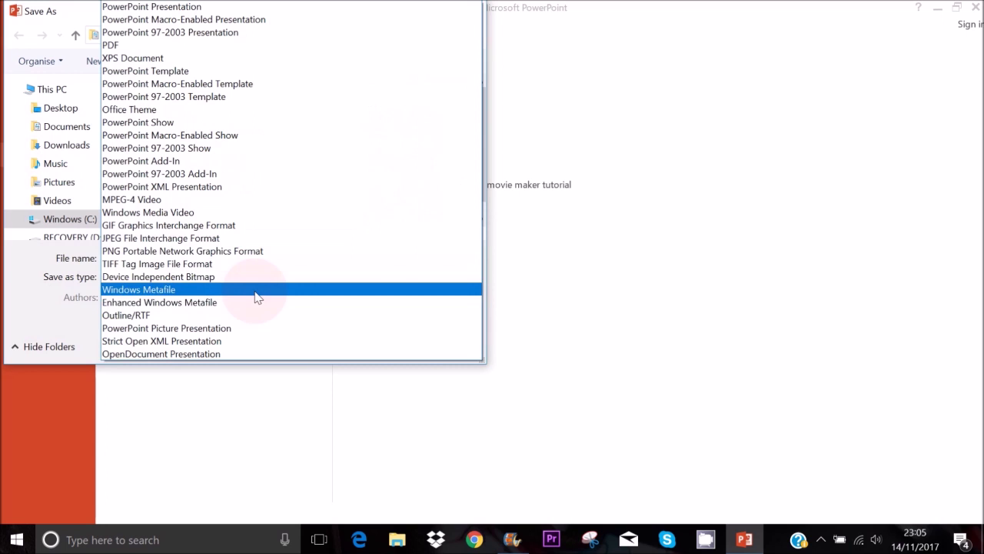
left_click(172, 239)
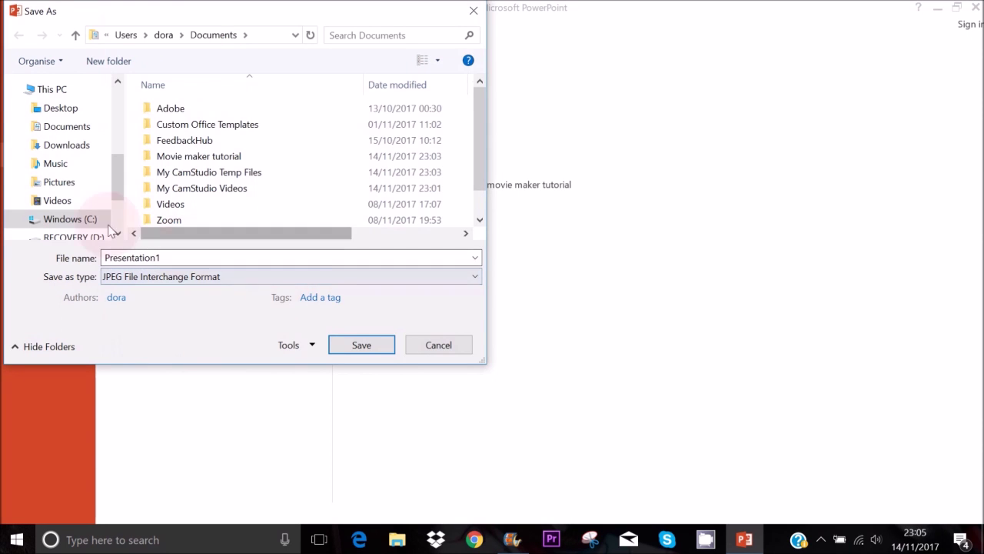
left_click(58, 183)
left_click(347, 346)
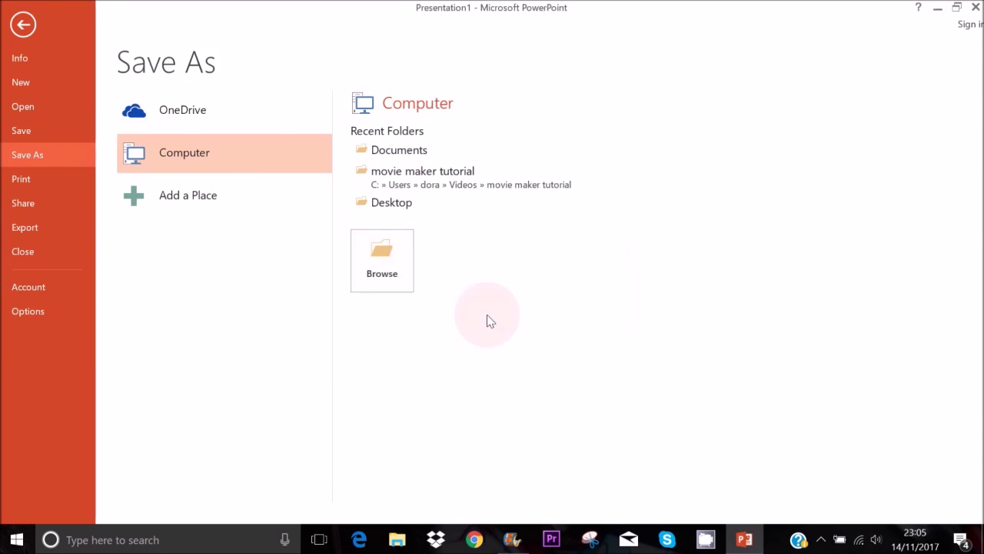
left_click(487, 315)
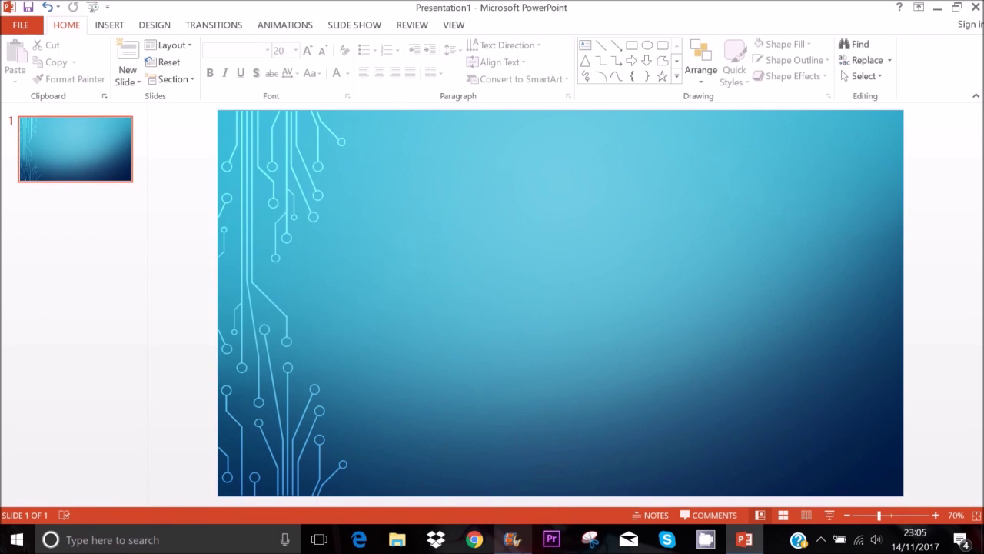
Step: Switch back to Movie Maker and remove the "Beach Day" title screen from the start of the timeline
left_click(511, 539)
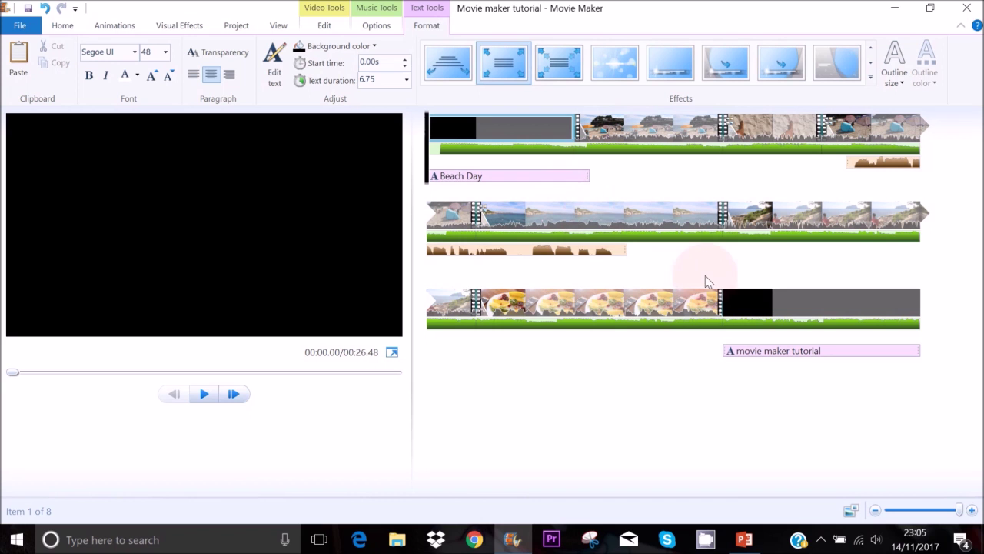
left_click(478, 135)
right_click(526, 135)
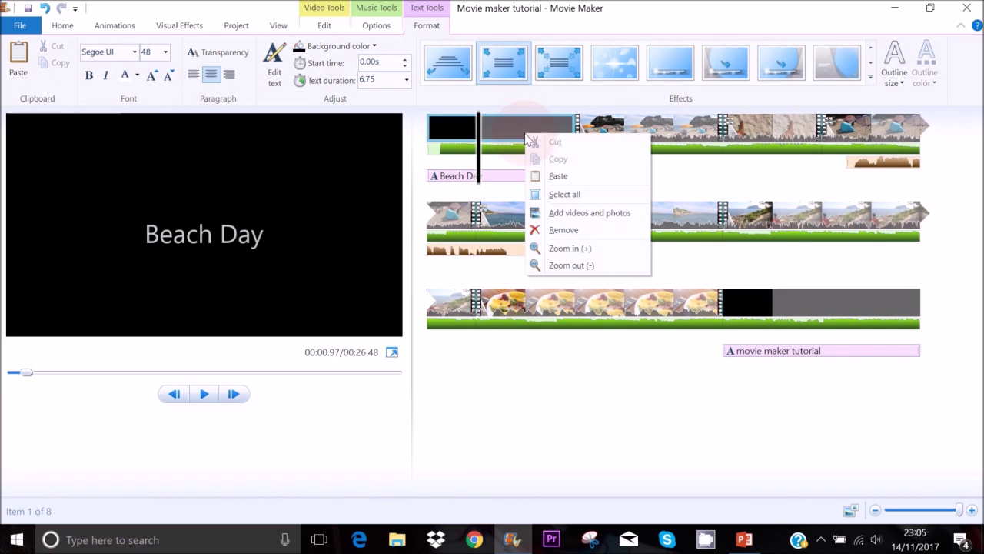
left_click(563, 230)
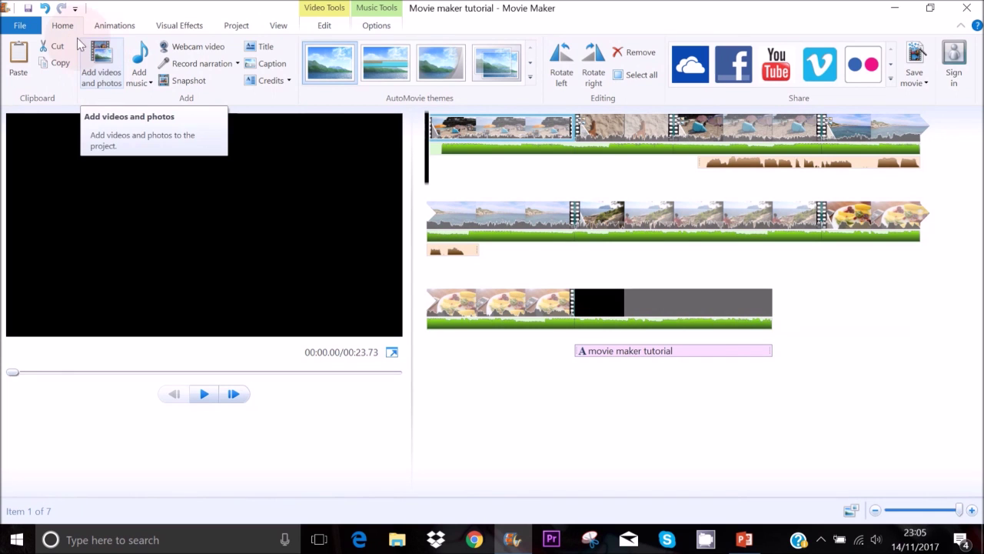
Step: Add the Presentation1 image from Pictures as the movie's opening item and show its editing options
left_click(100, 70)
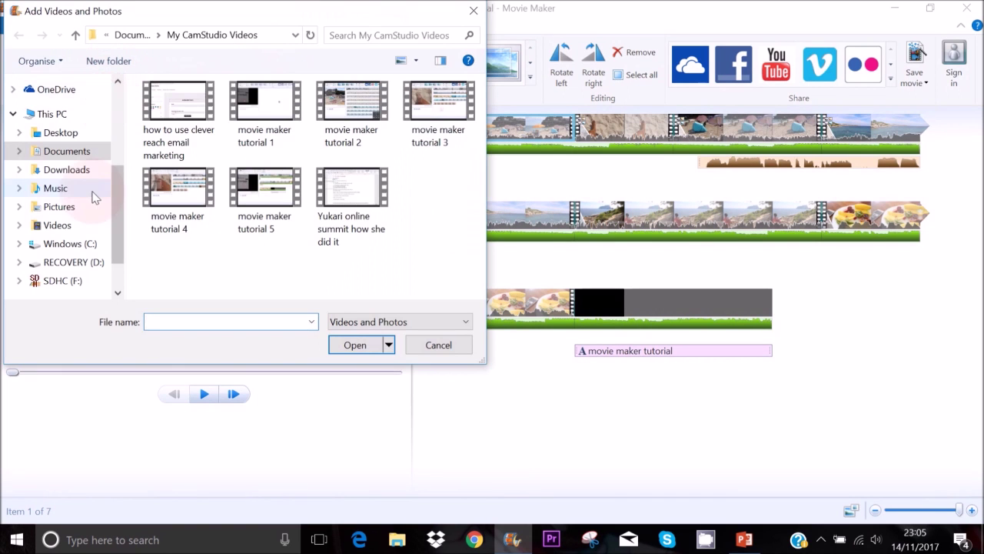
left_click(59, 206)
scroll(477, 263, "down", 5)
left_click(177, 173)
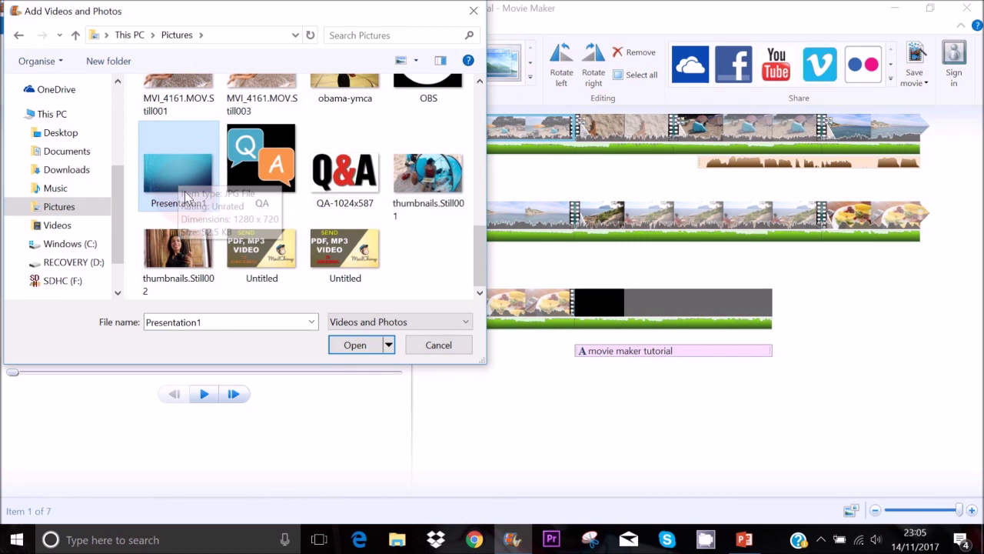
left_click(355, 344)
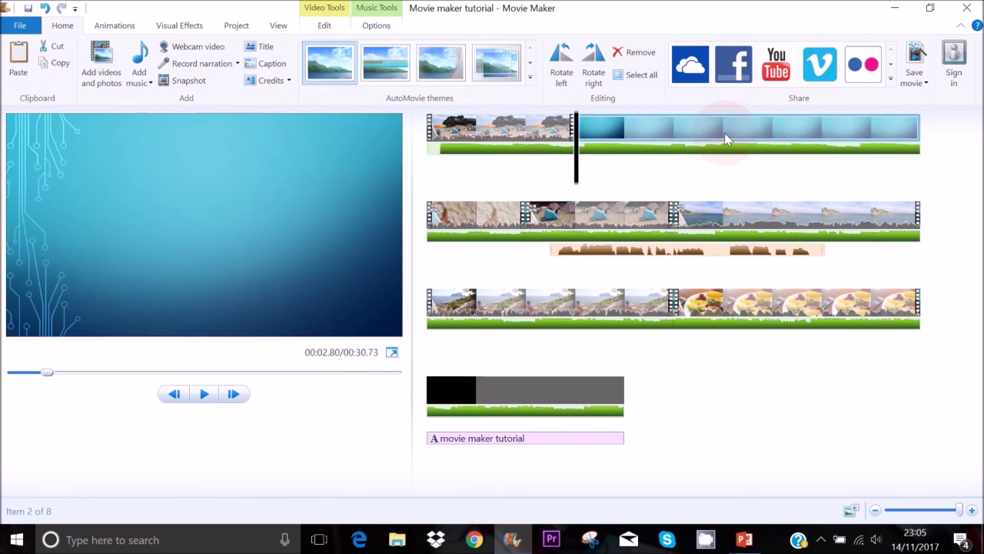
left_click_drag(743, 131, 445, 147)
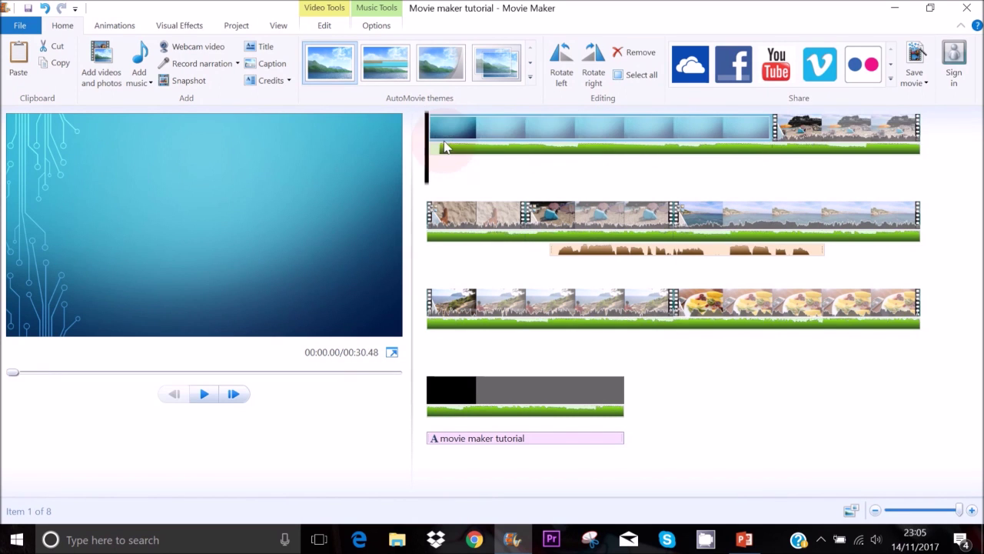
left_click(517, 128)
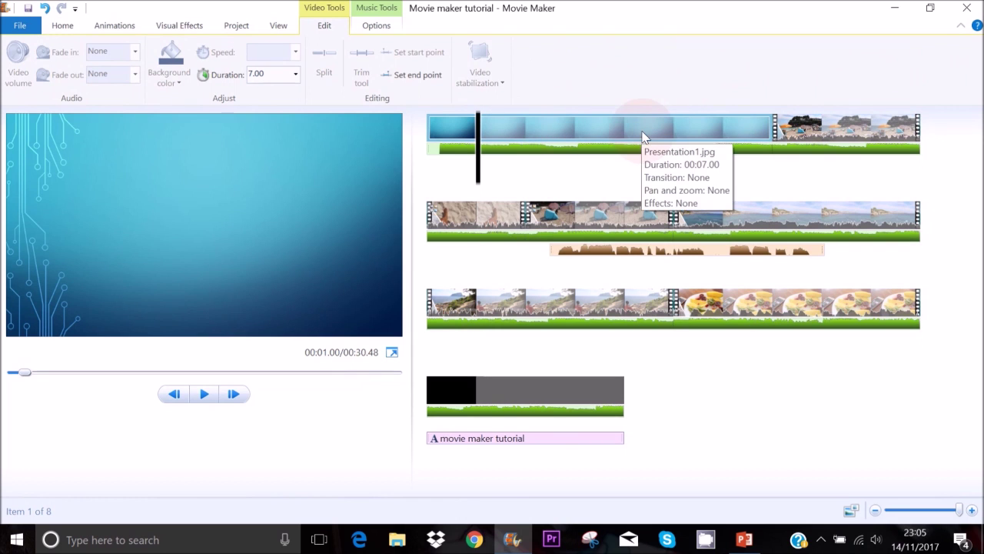
Step: Set the Presentation1 image's duration to 3.00 seconds and return the playhead to the start of the movie
left_click(296, 75)
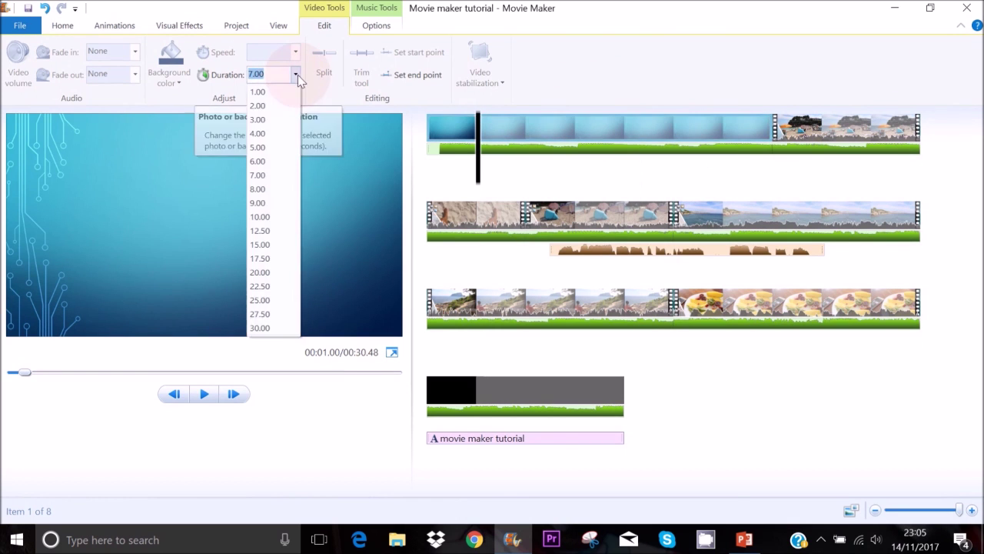
left_click(270, 118)
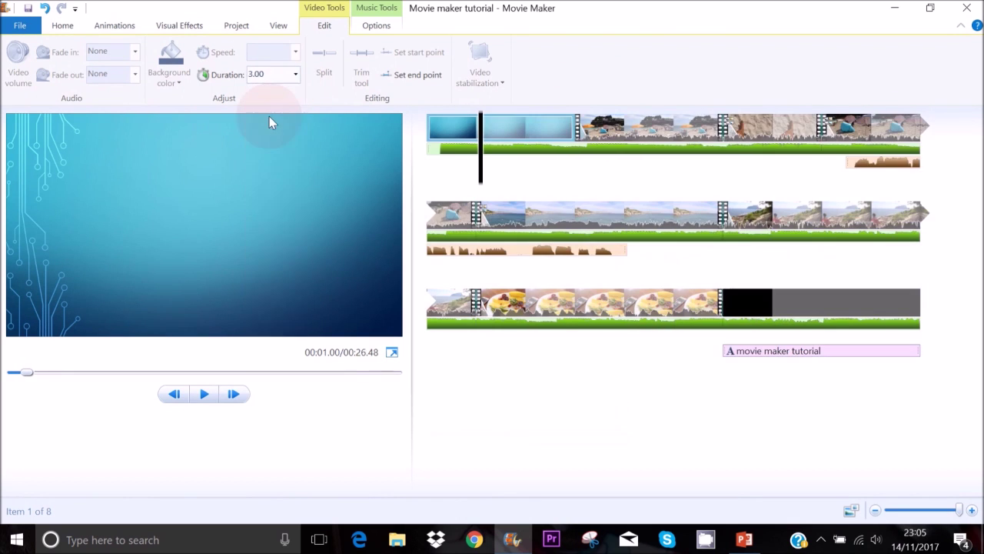
left_click(435, 127)
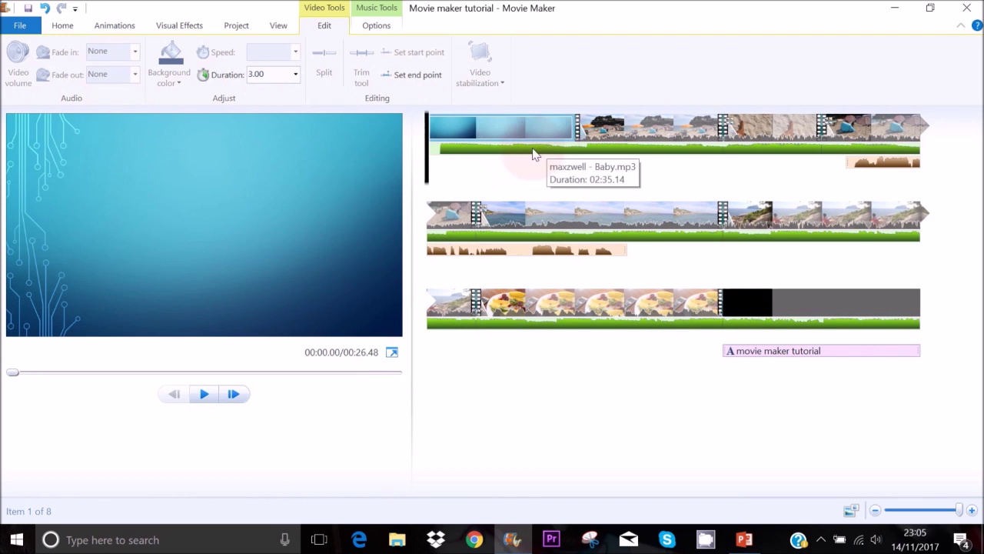
Step: Add a caption reading "Beach Day" over the opening Presentation1 image
left_click(63, 26)
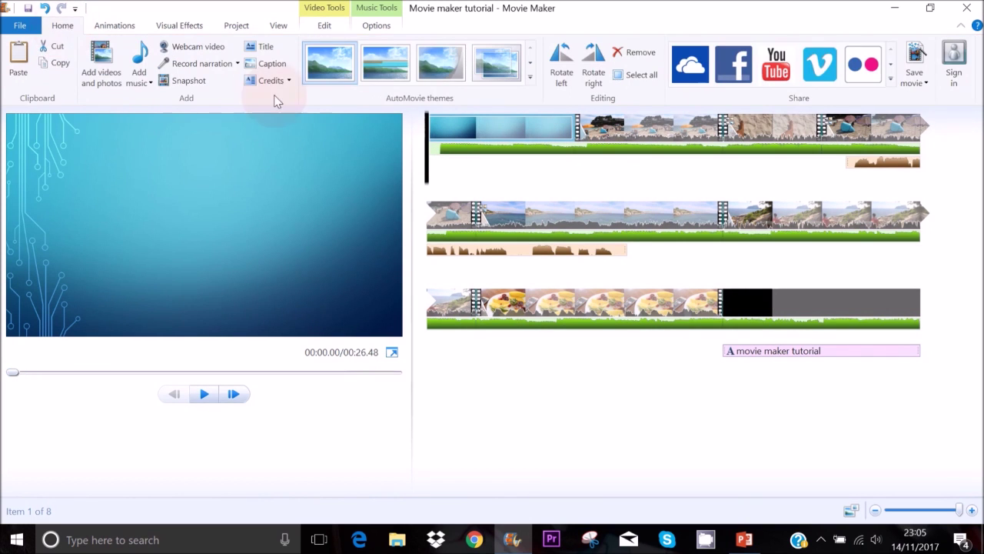
left_click(268, 64)
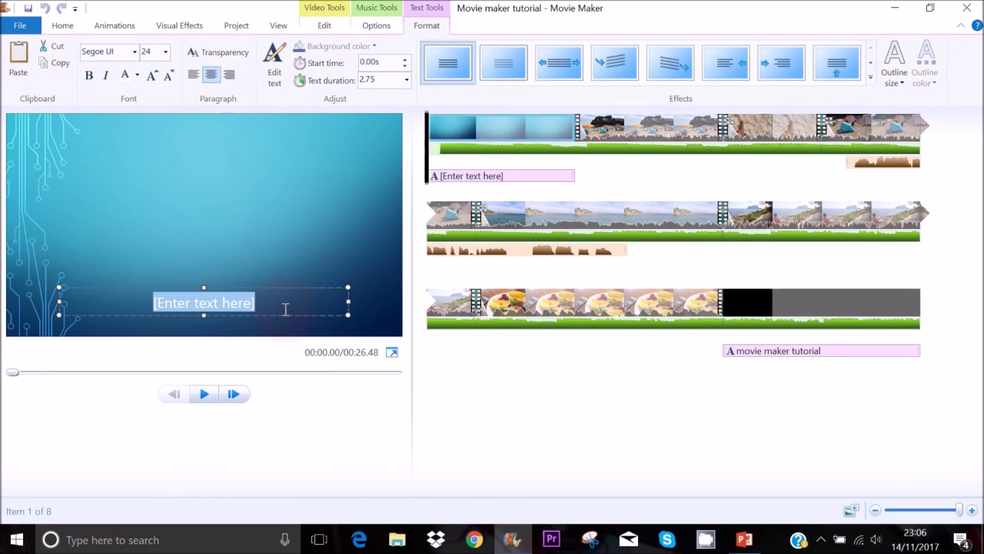
key("BackSpace")
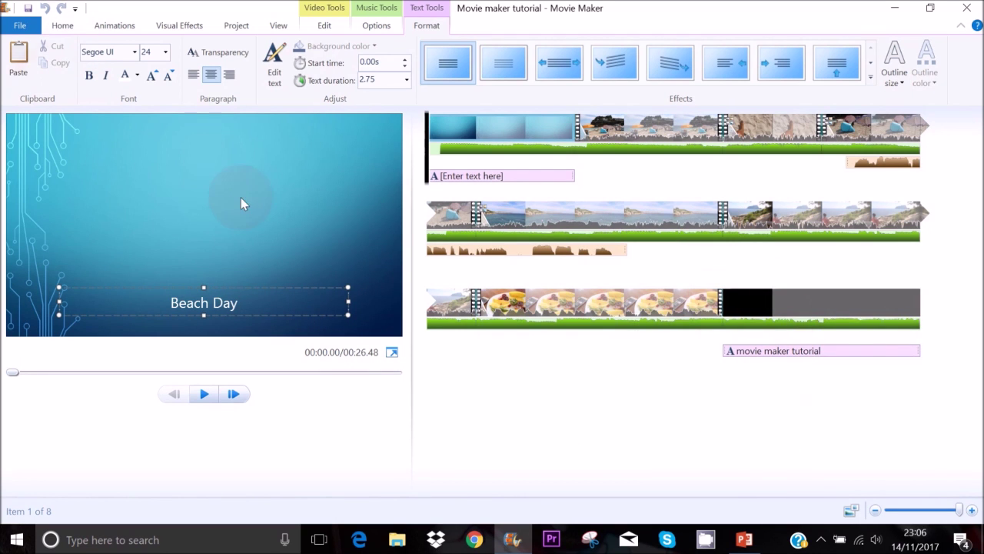
Step: Examine the background color choices for the closing "movie maker tutorial" credits screen, leaving its color as it is
left_click(62, 26)
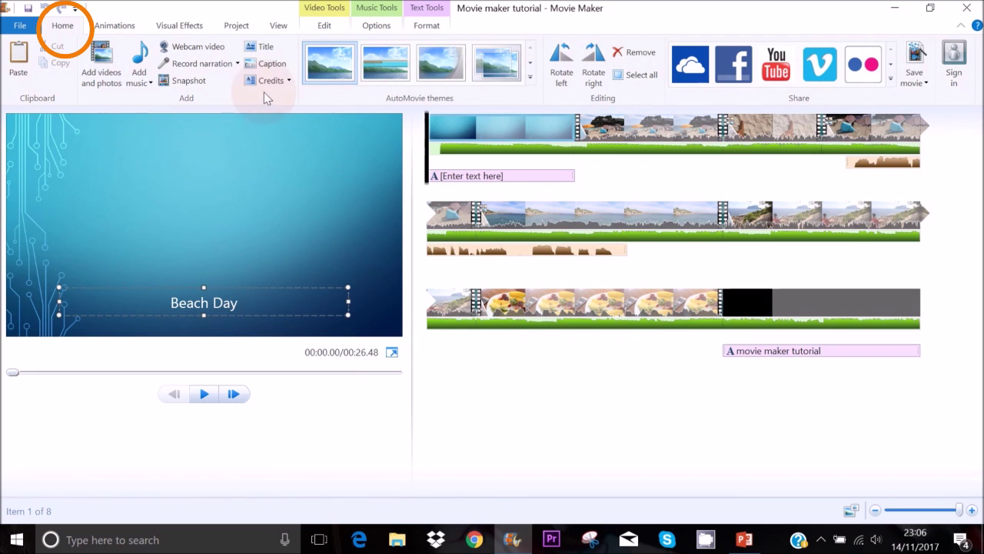
left_click(772, 307)
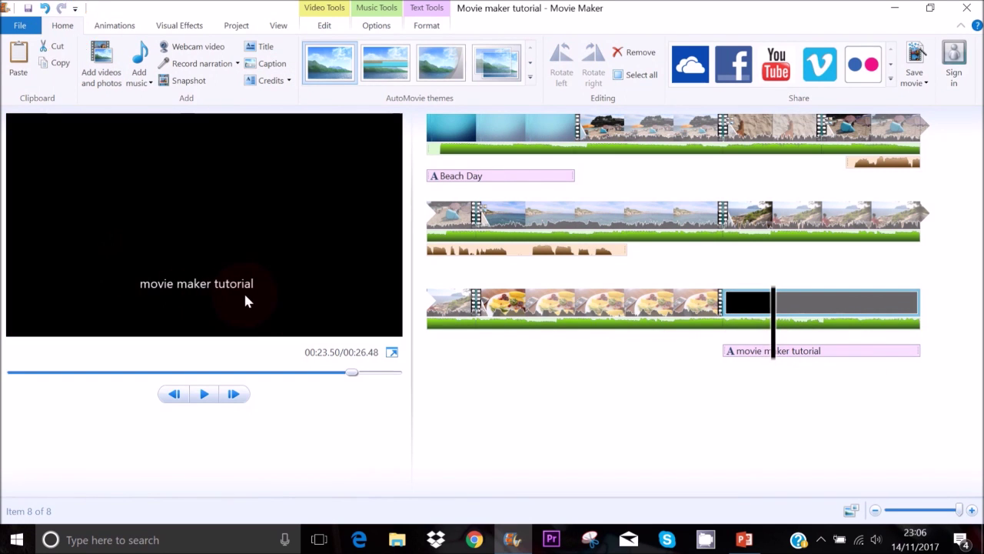
double_click(798, 307)
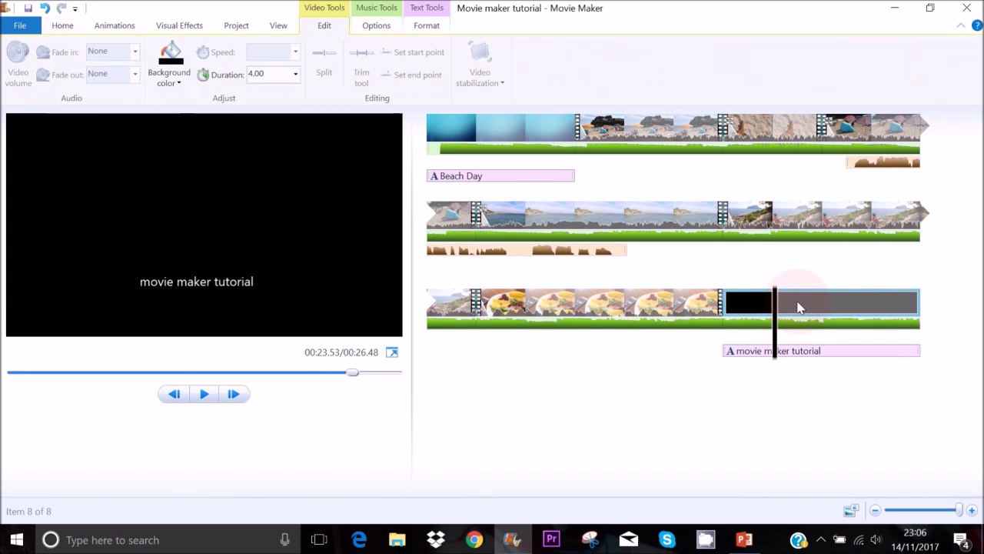
left_click(170, 80)
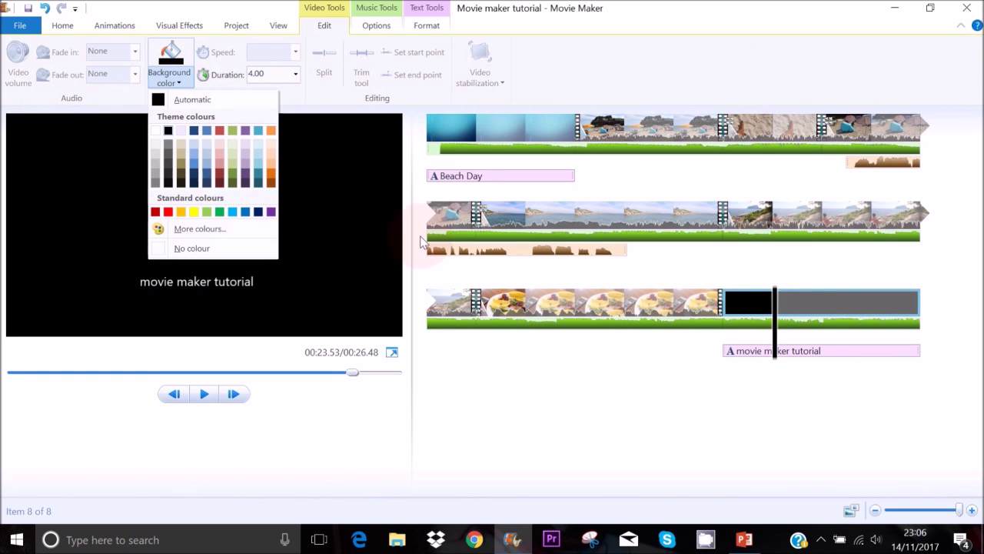
left_click(522, 349)
left_click(507, 219)
left_click(744, 538)
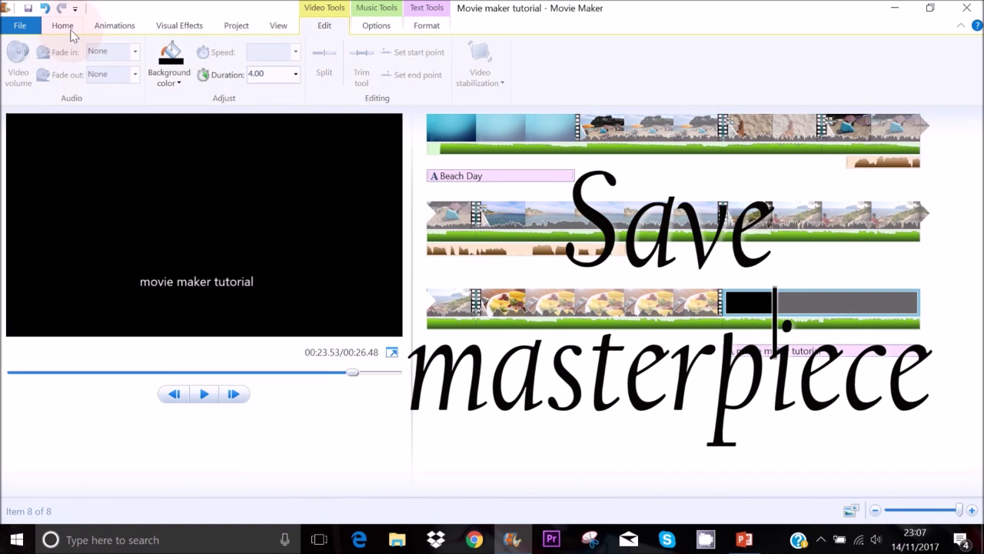
Step: Save the movie for high-definition display as "Movie maker tutorial", an MPEG-4/H.264 Video File, in the Movie maker tutorial folder
left_click(67, 29)
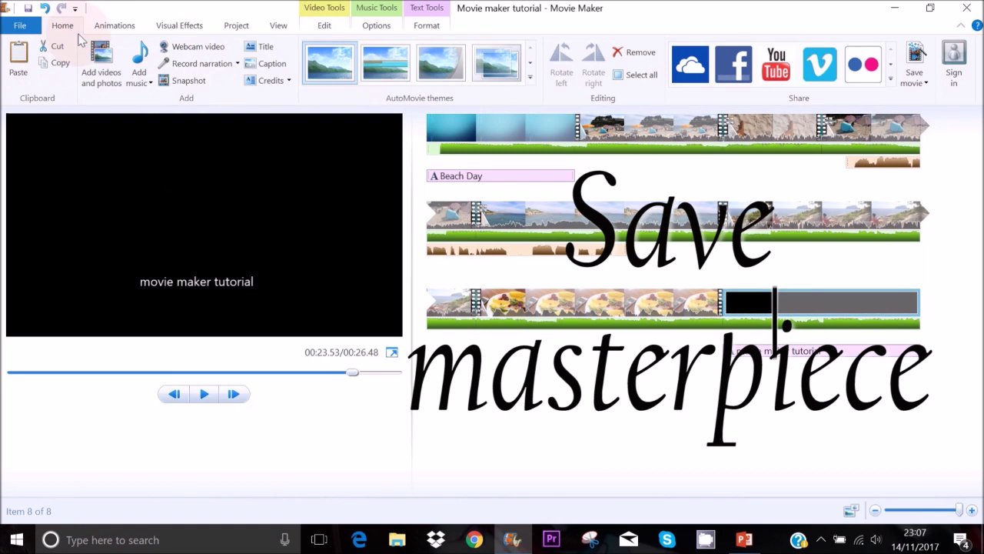
left_click(926, 84)
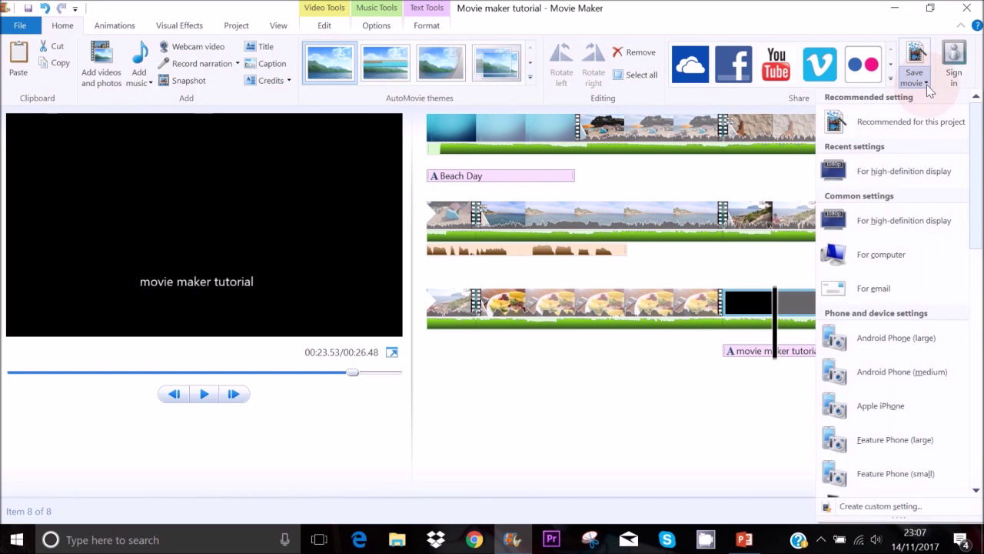
left_click(926, 185)
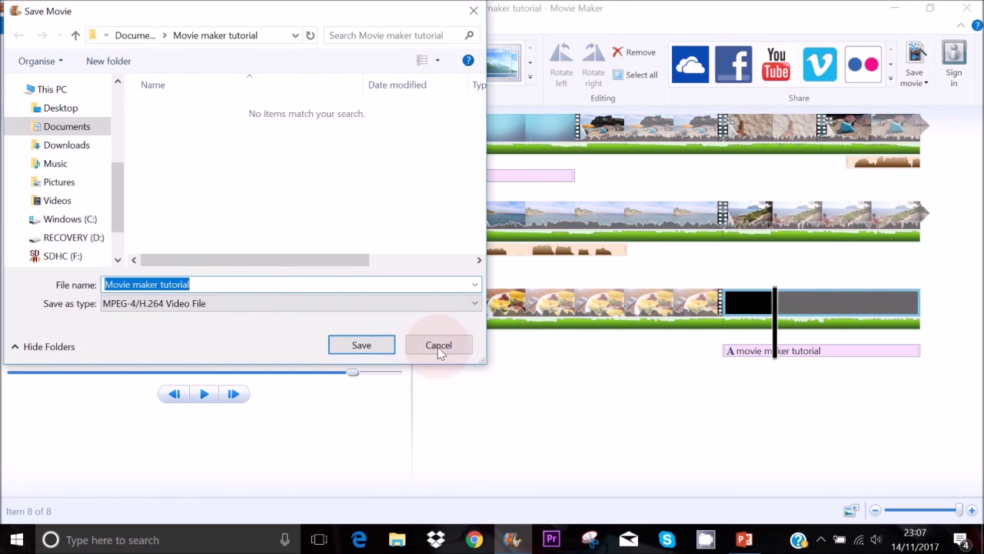
left_click(362, 345)
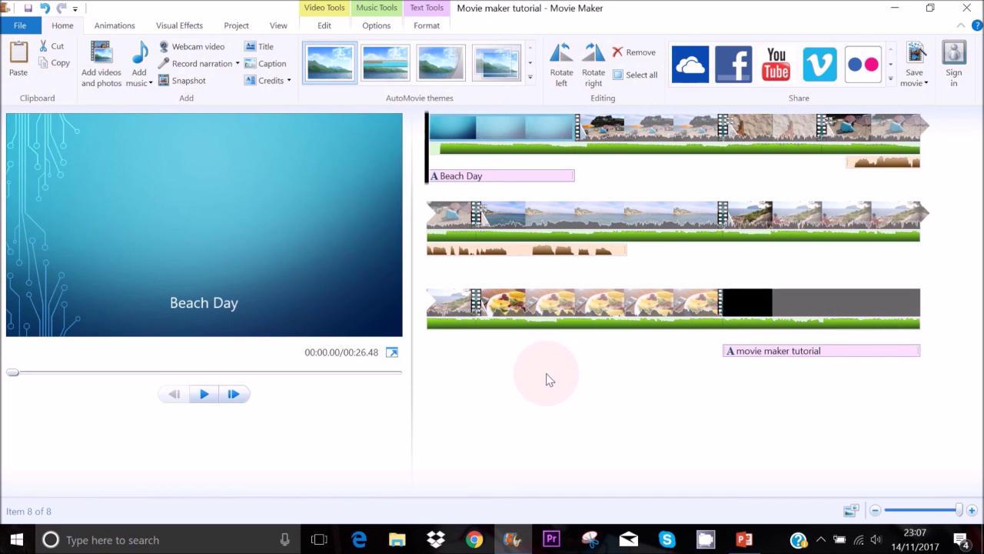